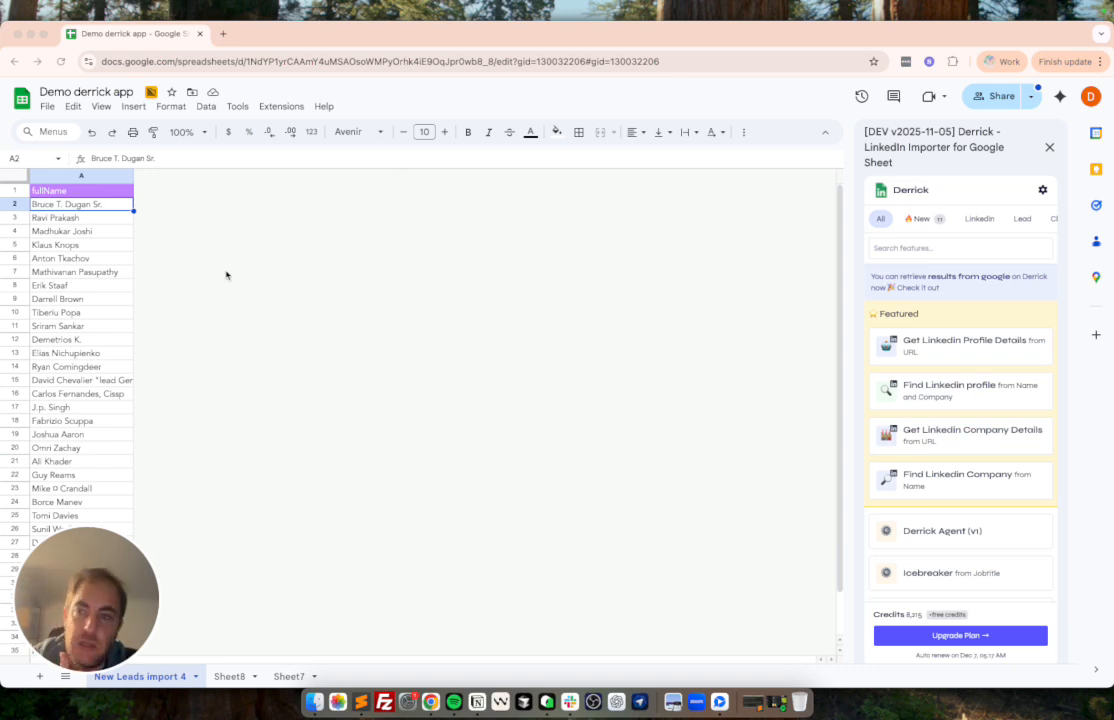
click(94, 176)
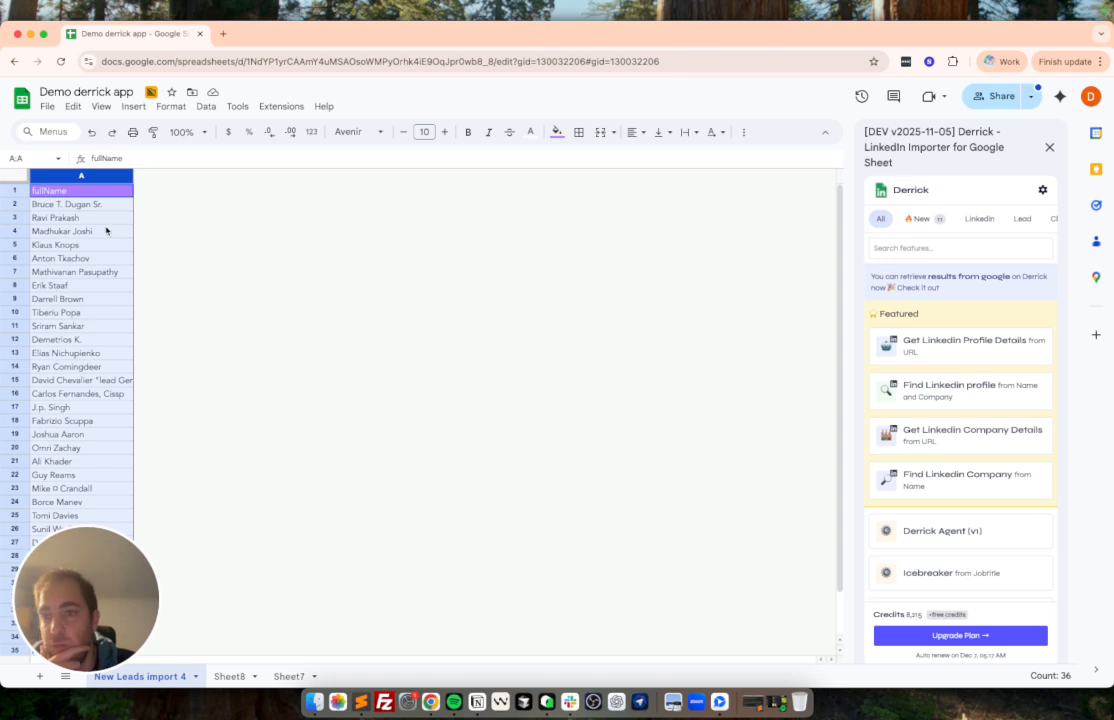
drag(80, 204, 94, 362)
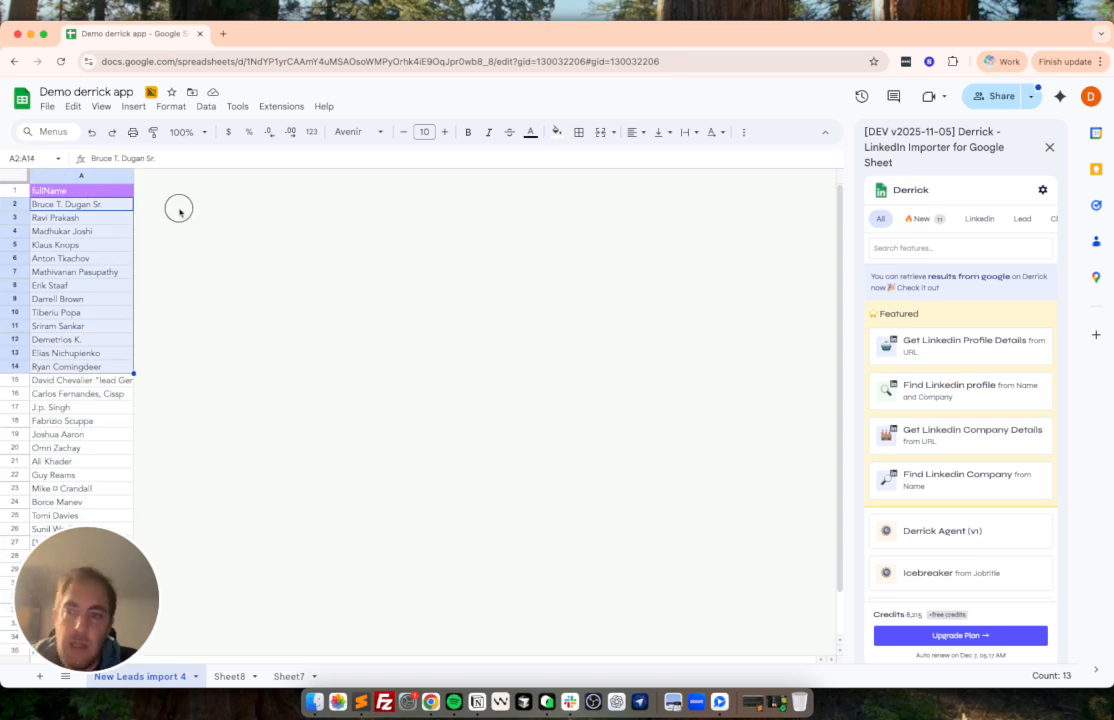
click(180, 210)
click(95, 189)
click(888, 196)
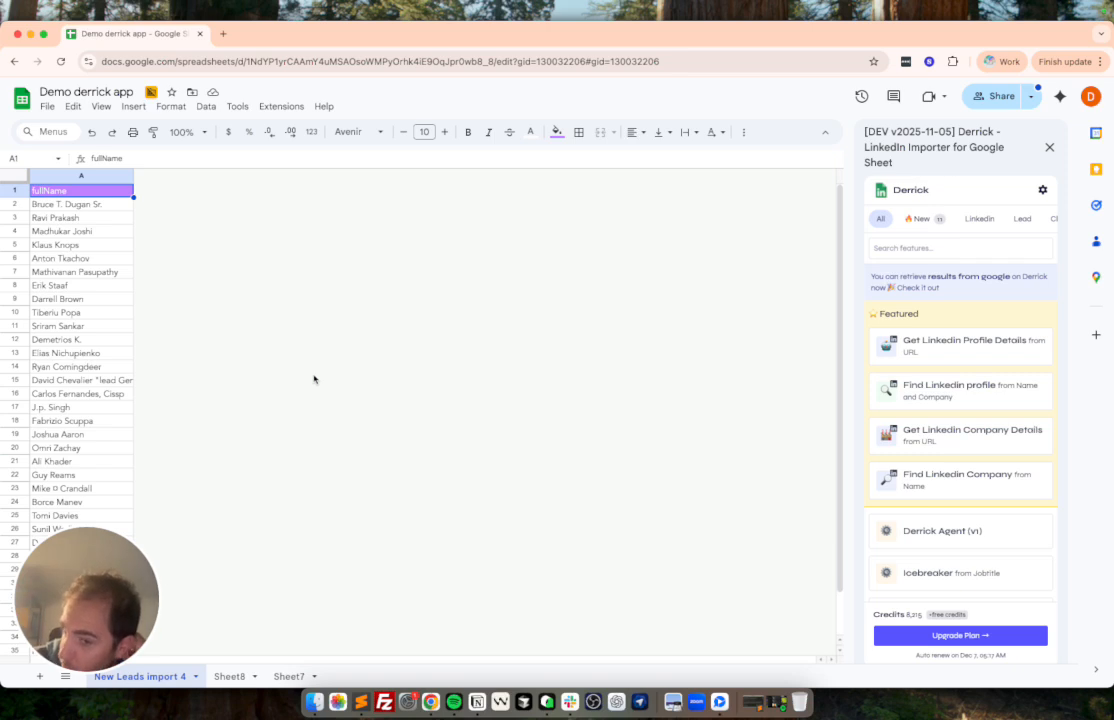
- Open the Google Workspace Marketplace in a new browser tab
click(223, 33)
text(goog)
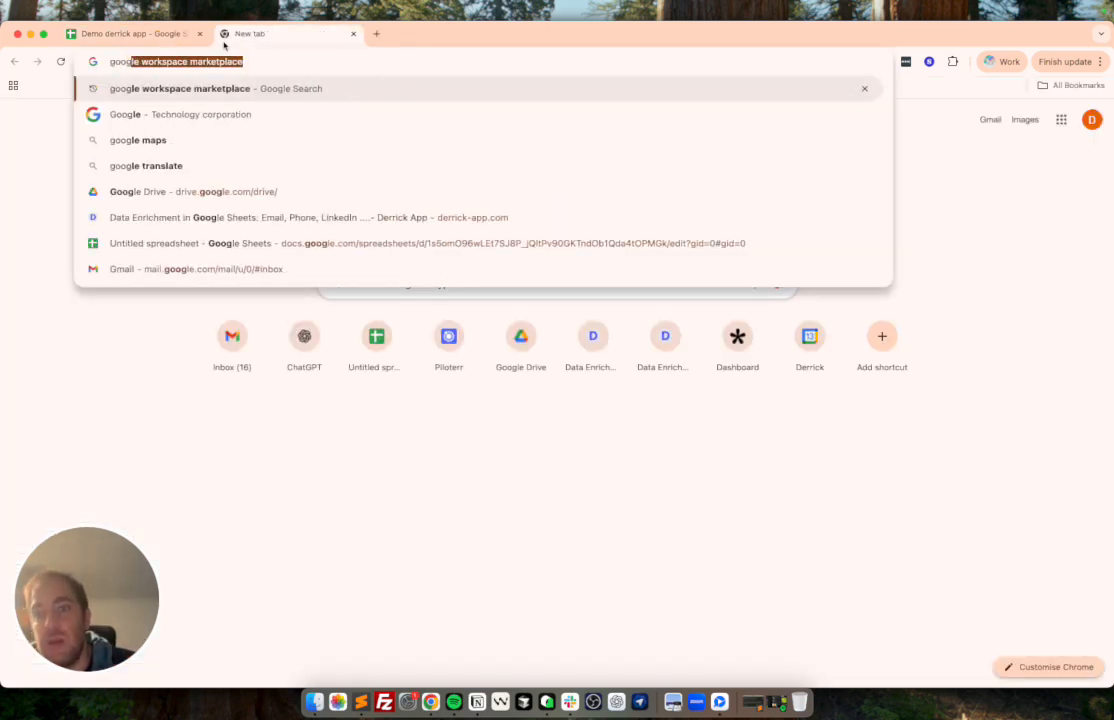
key(Return)
click(212, 195)
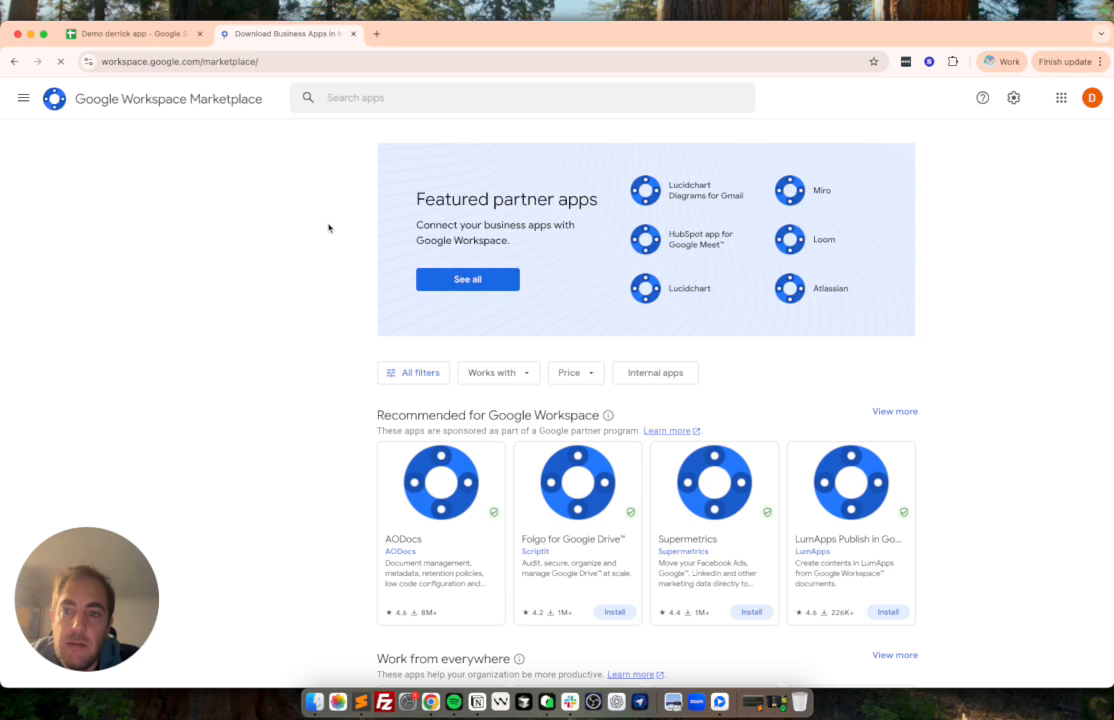
- Search the marketplace for "derrick" and open the listing of the "LinkedIn, Email, Phone Finder & IA — Derrick" add-on
click(370, 100)
text(derrick)
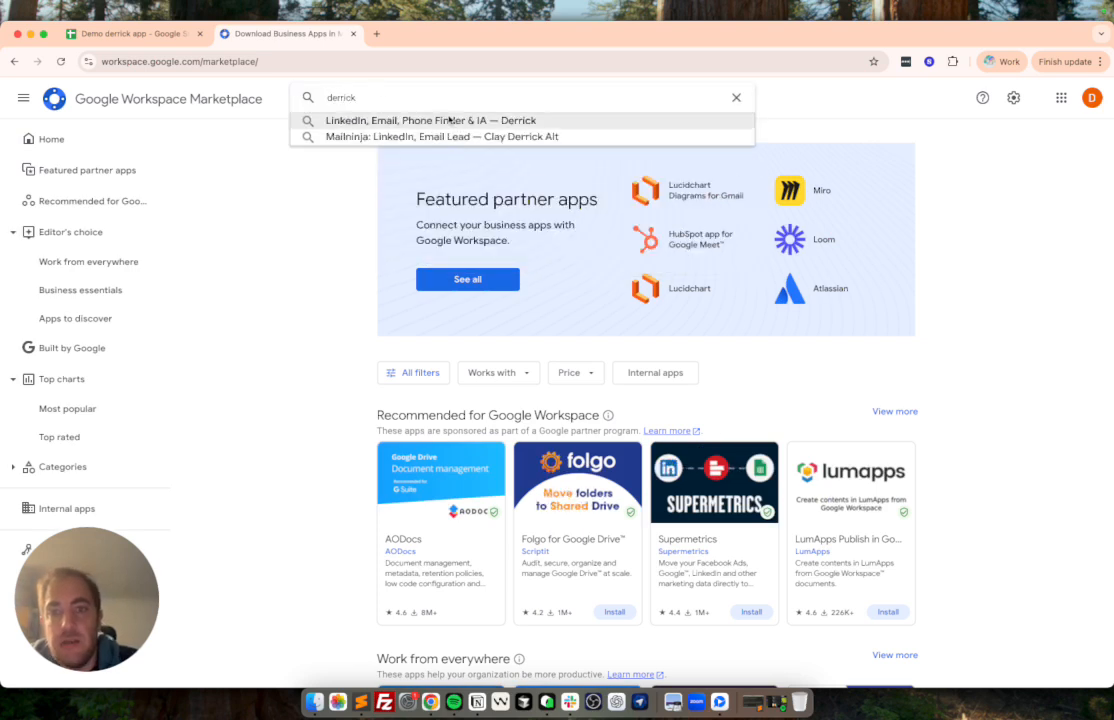
click(493, 121)
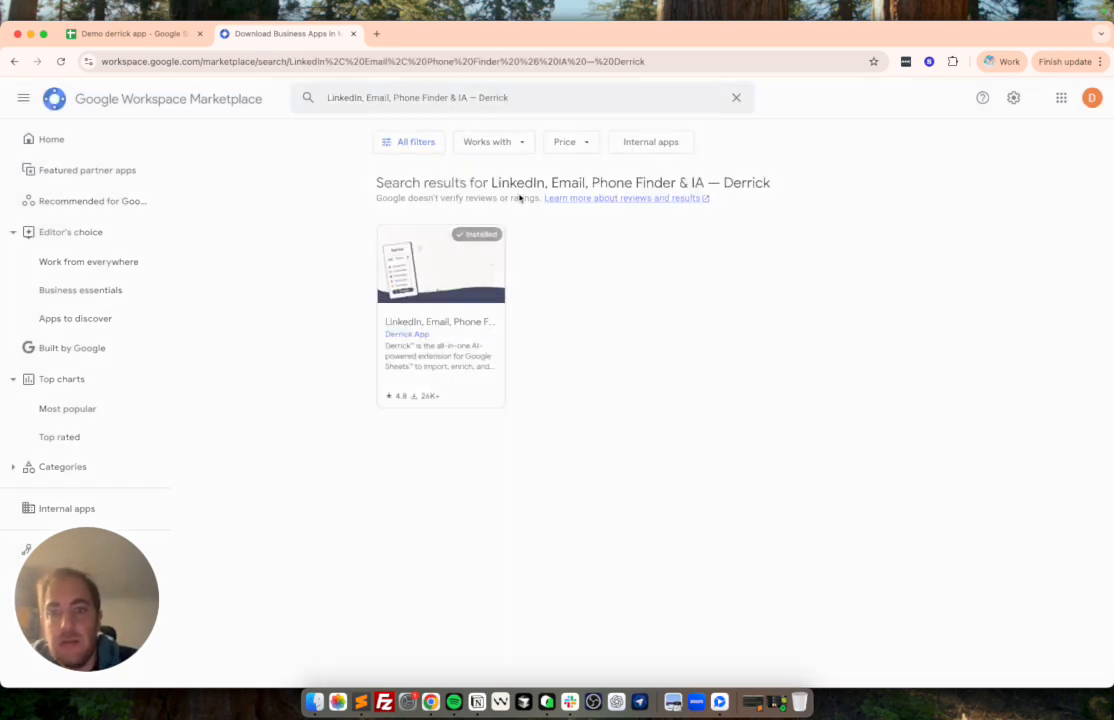
click(440, 283)
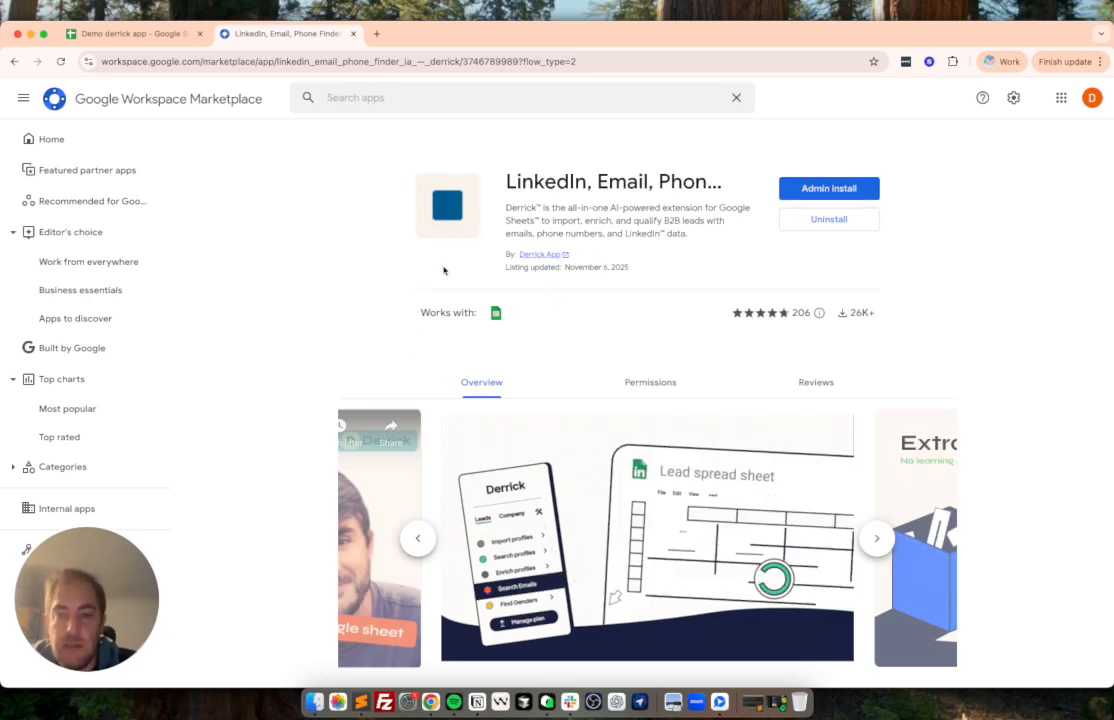
- Return to the spreadsheet by closing the marketplace page, and view the commands offered by the installed Derrick extension
click(353, 33)
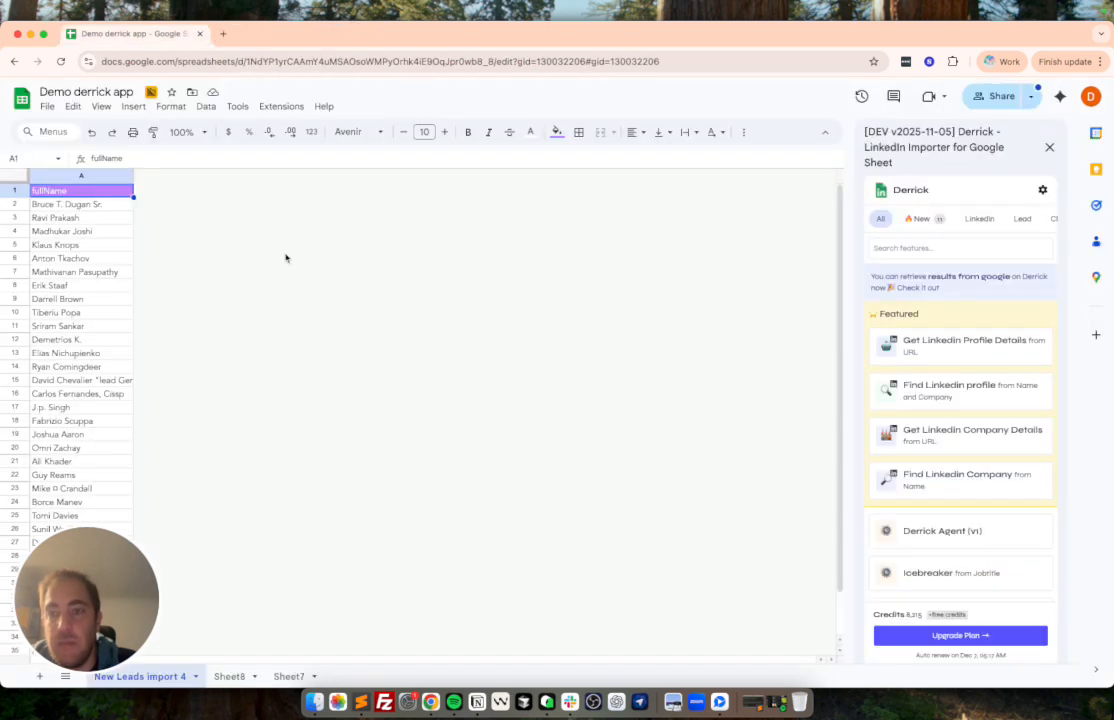
click(281, 106)
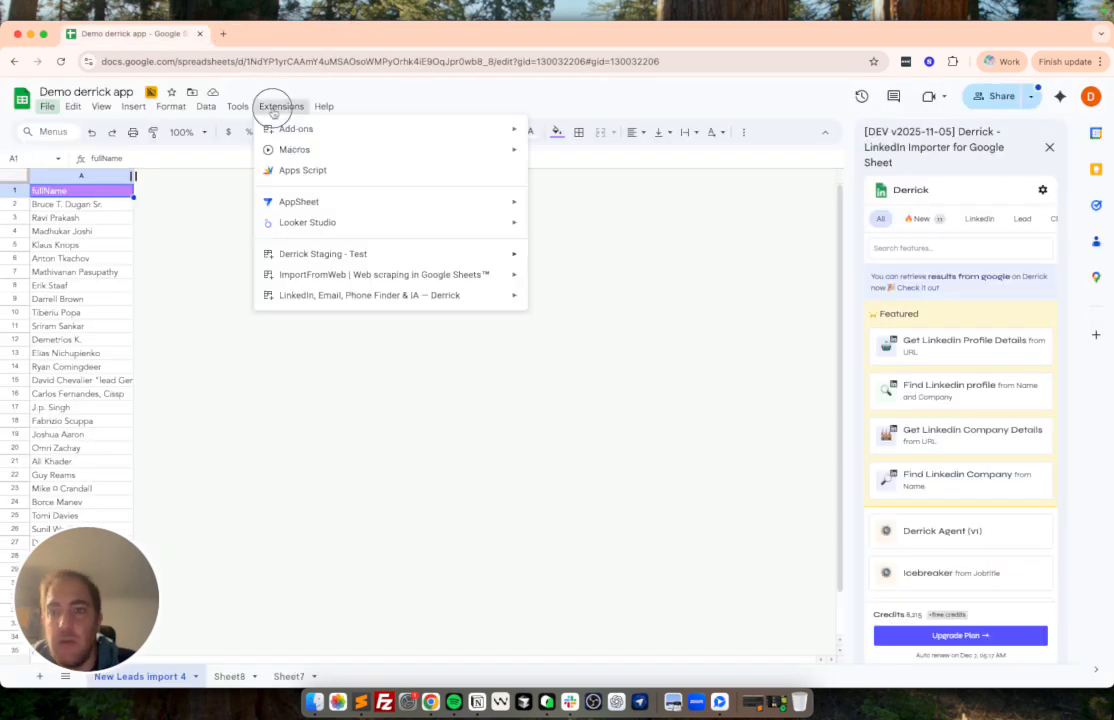
mouse_move(310, 299)
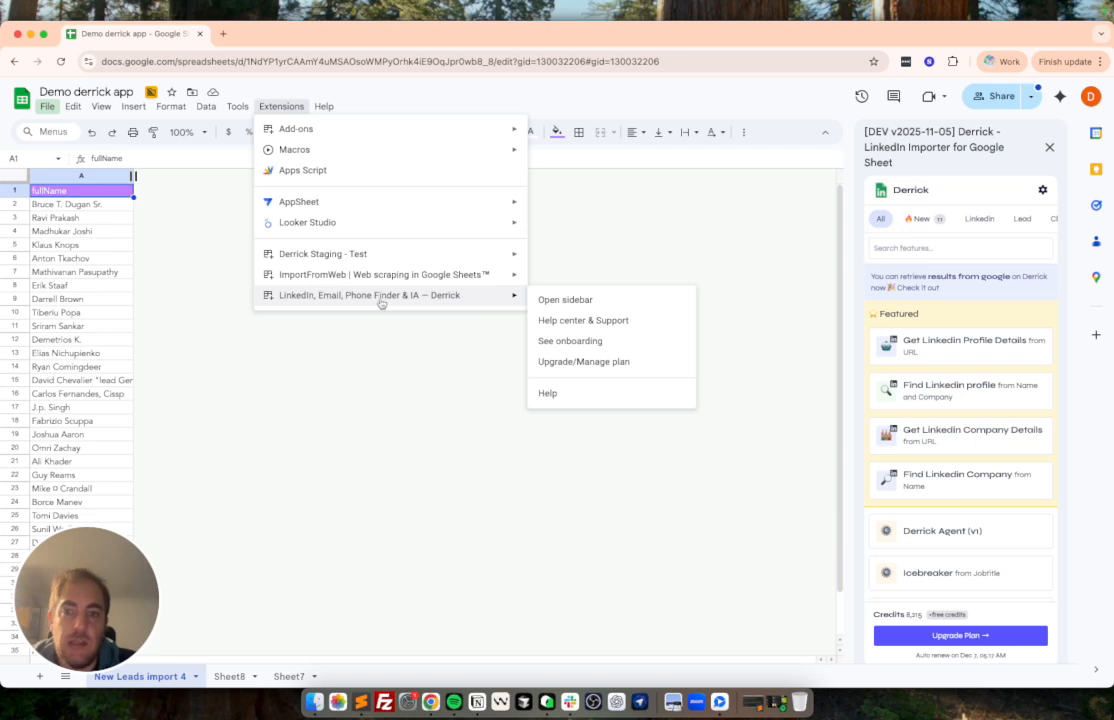
click(737, 223)
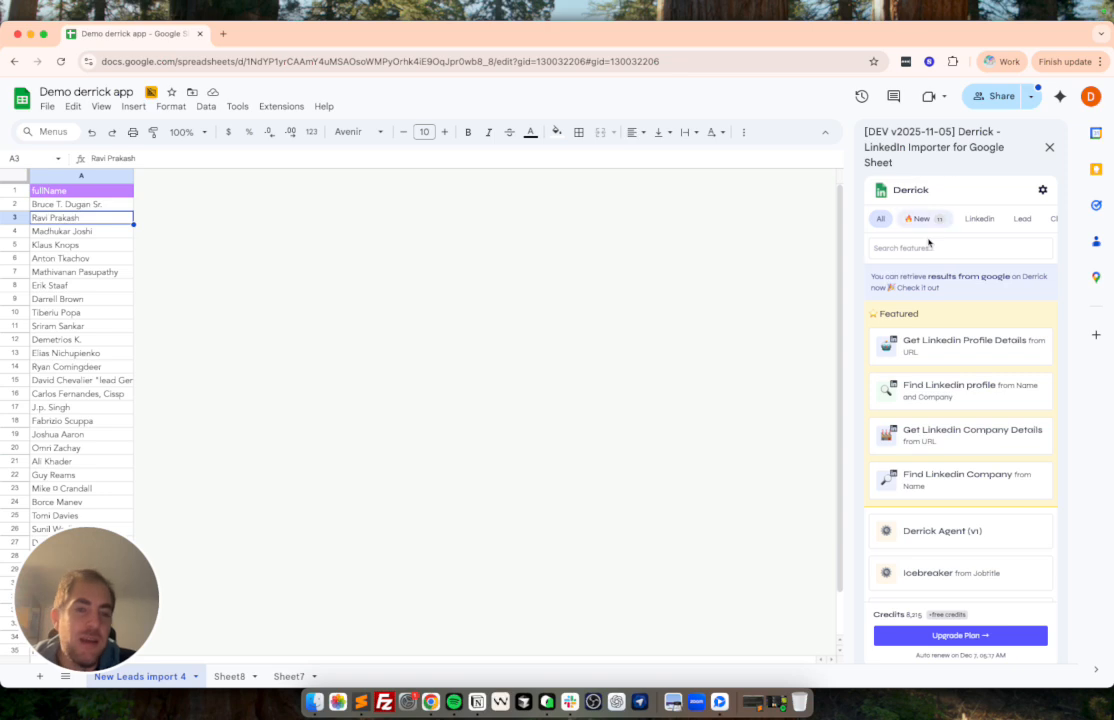
- View Derrick's features in the Clean category and return to the full feature list
scroll(920, 218, right, 5)
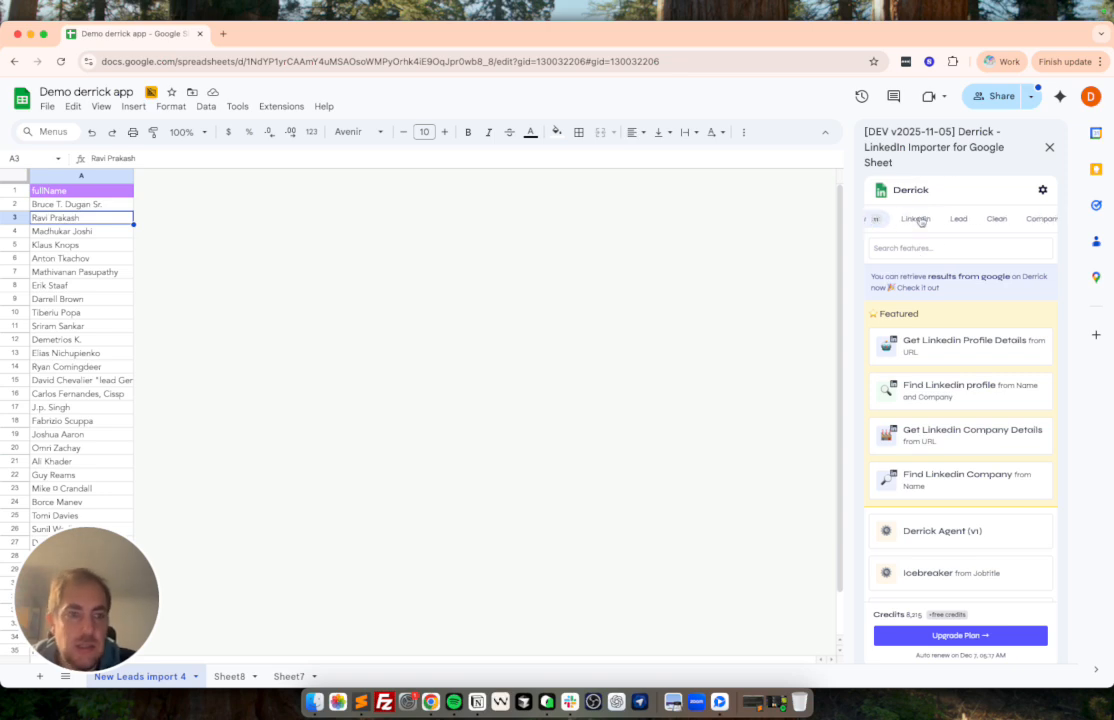
click(920, 220)
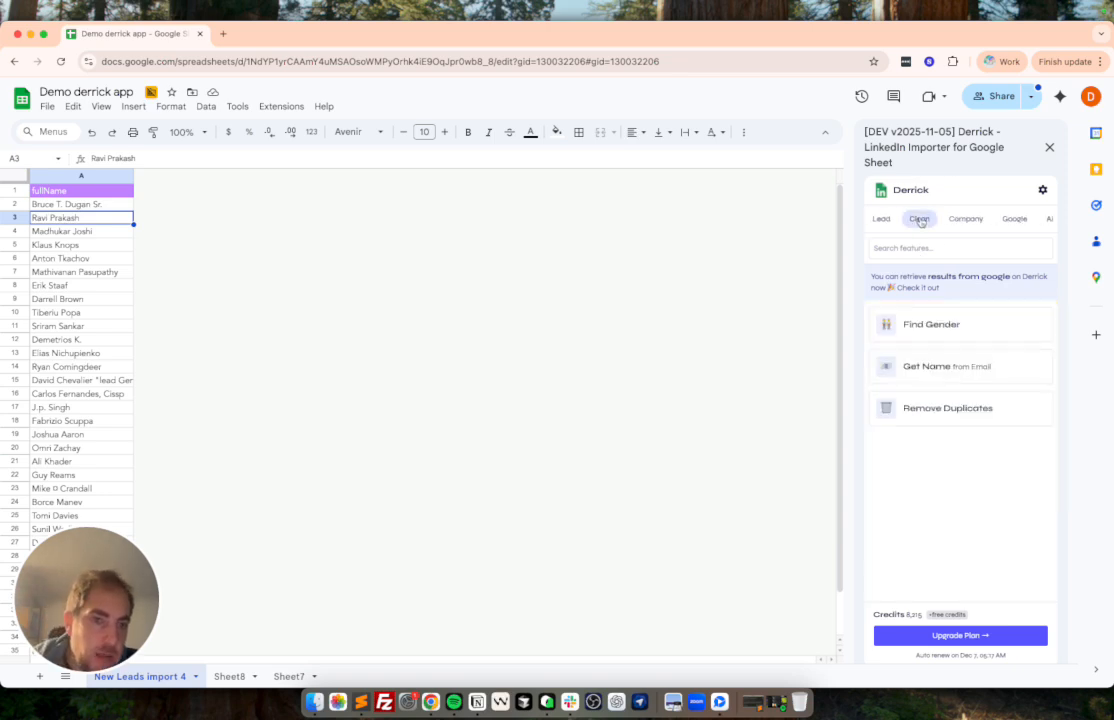
scroll(919, 220, left, 5)
click(880, 218)
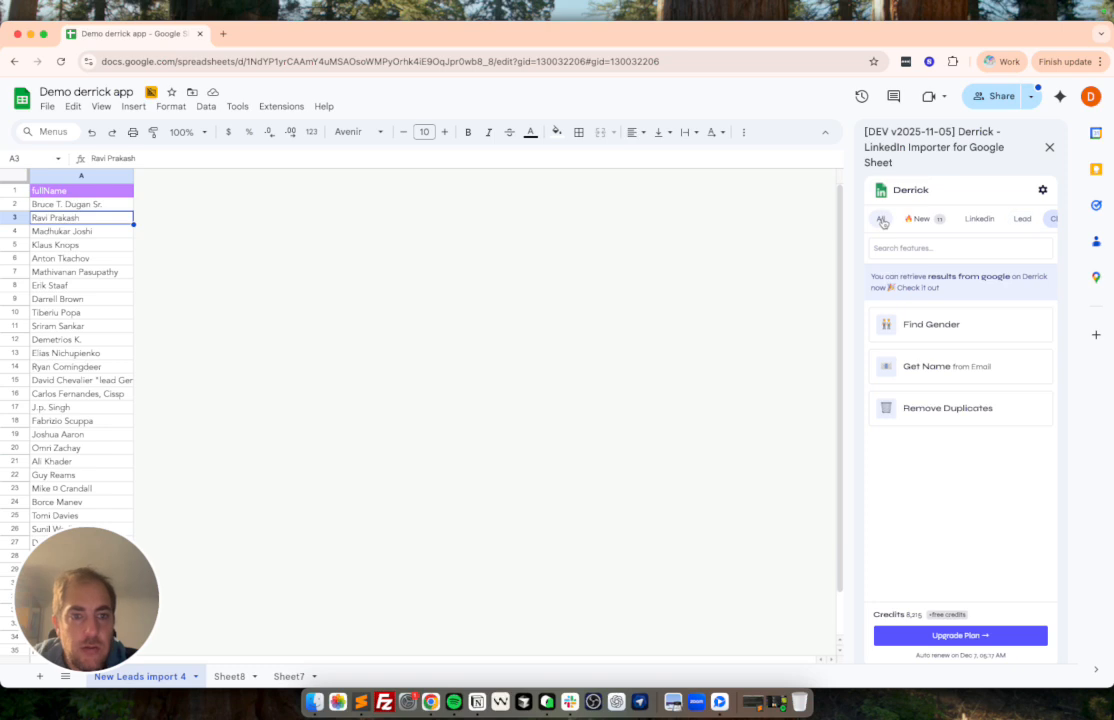
click(906, 247)
text(f)
key(BackSpace)
text(fin)
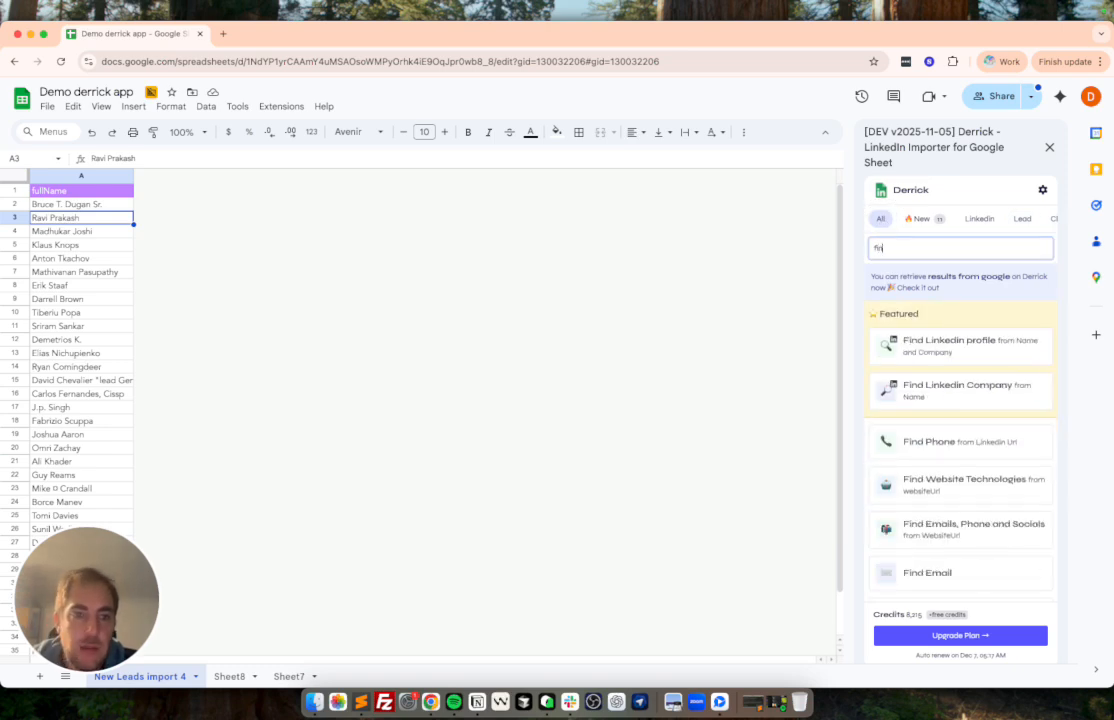
text(d)
key(BackSpace)
key(BackSpace)
key(BackSpace)
key(BackSpace)
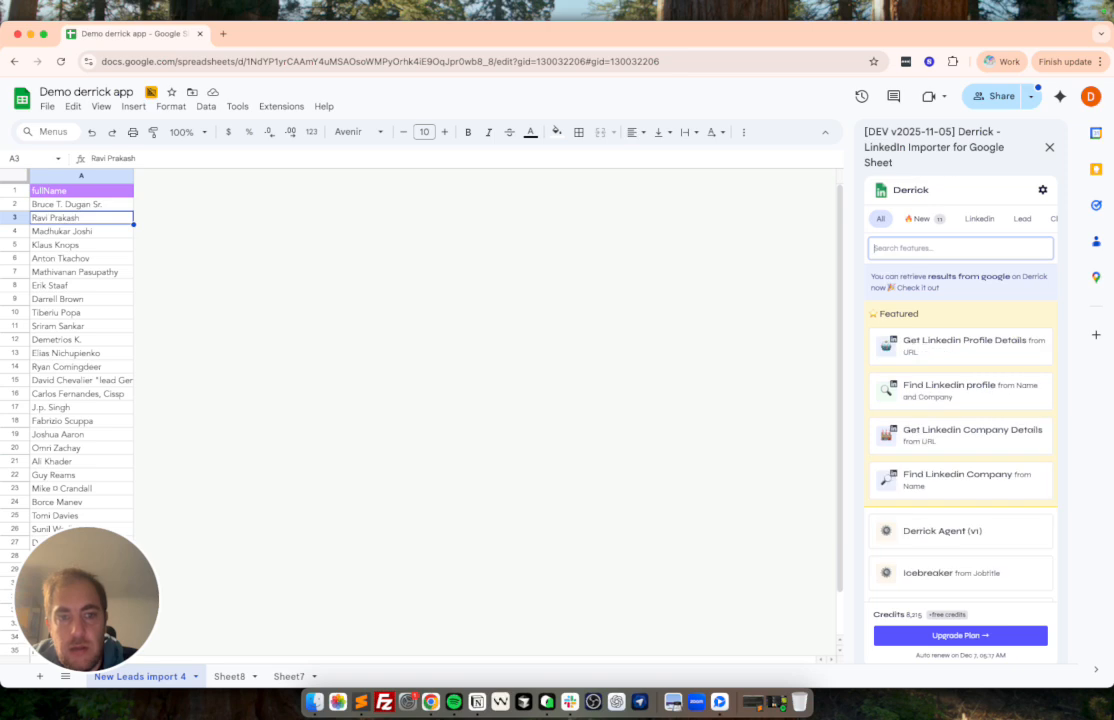
- Search the Derrick features for "gender" and open the Find Gender feature
text(gender)
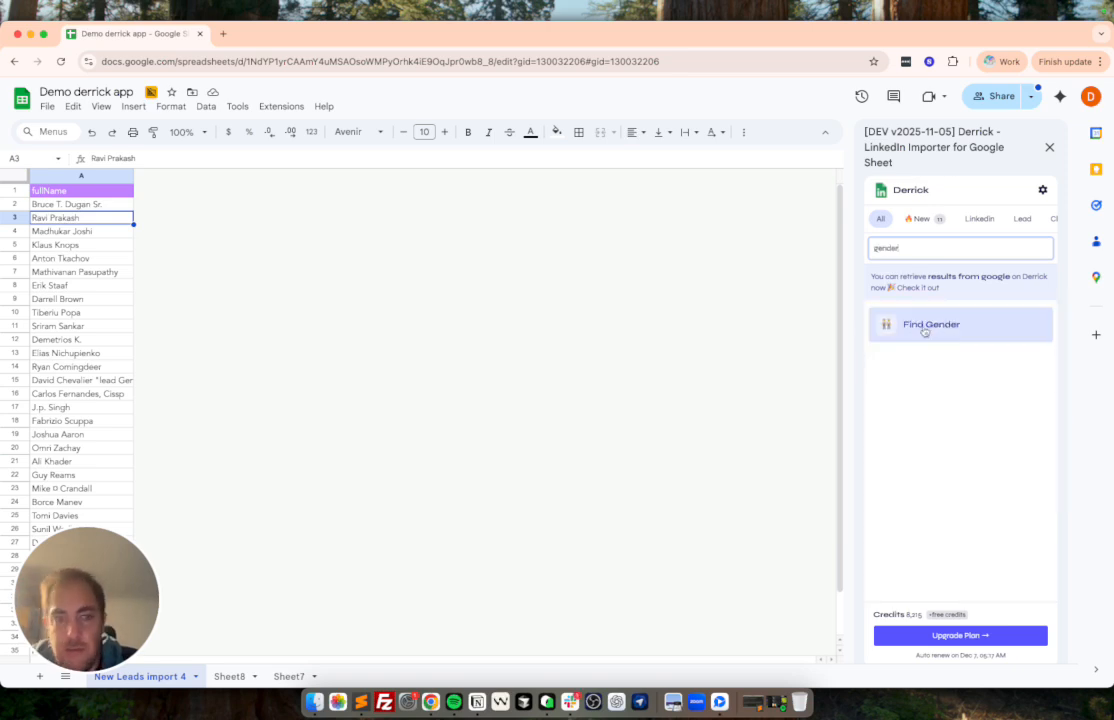
click(927, 333)
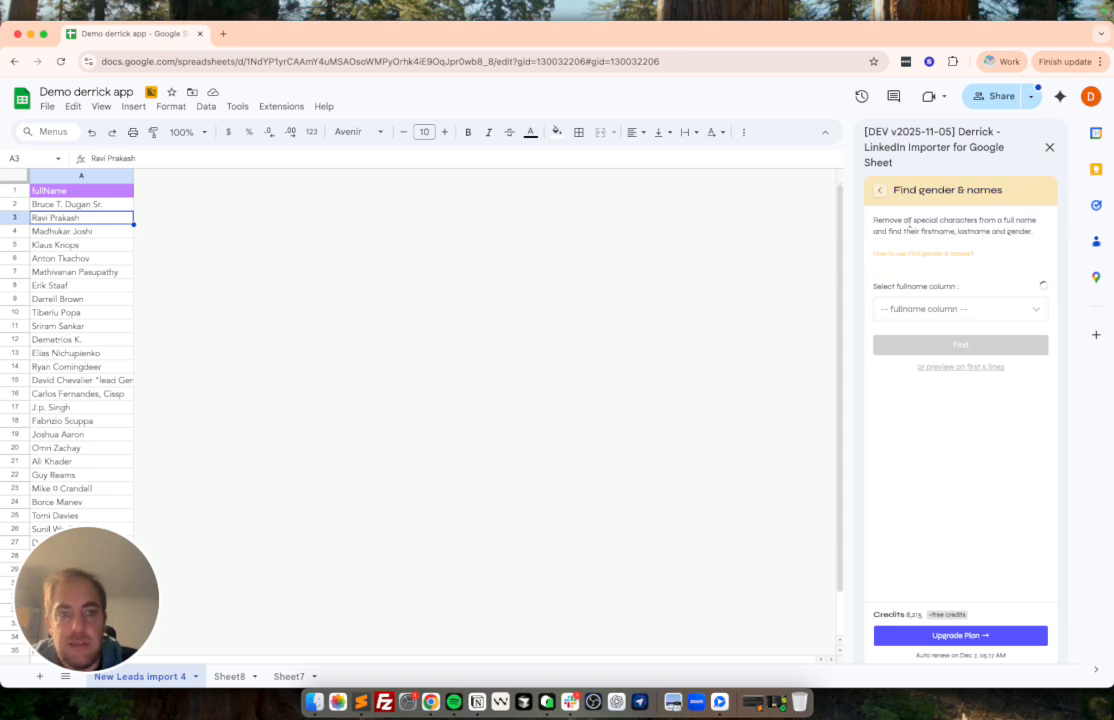
drag(874, 287, 995, 290)
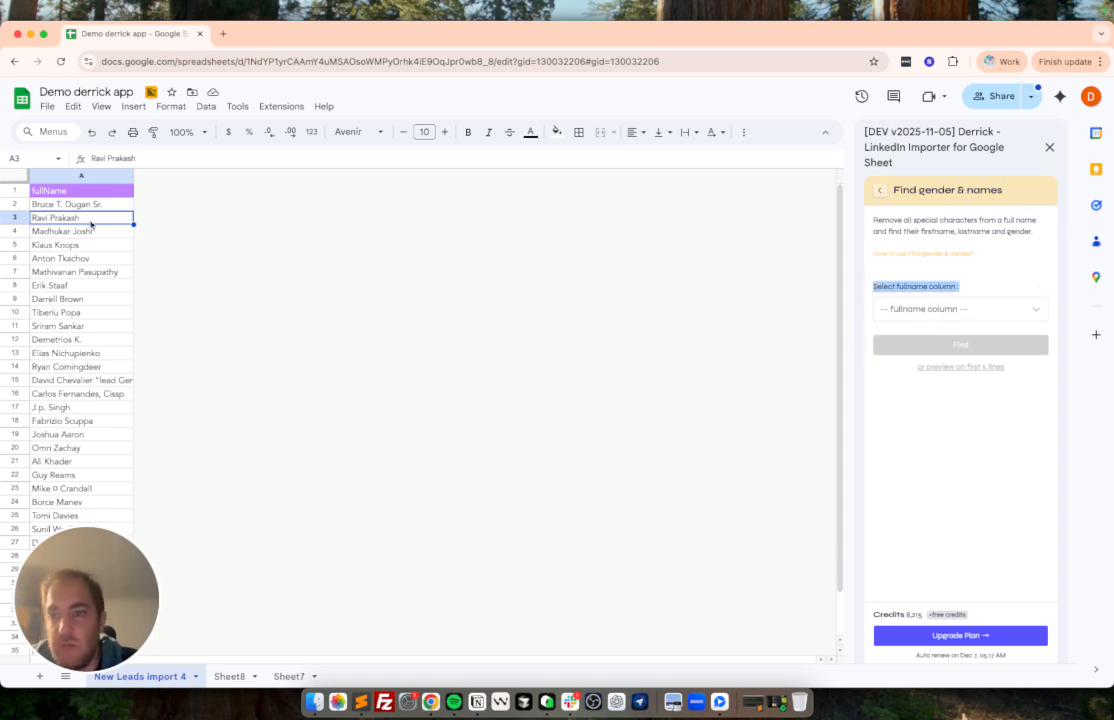
- Insert two empty columns immediately after the fullName column
click(82, 176)
right_click(82, 178)
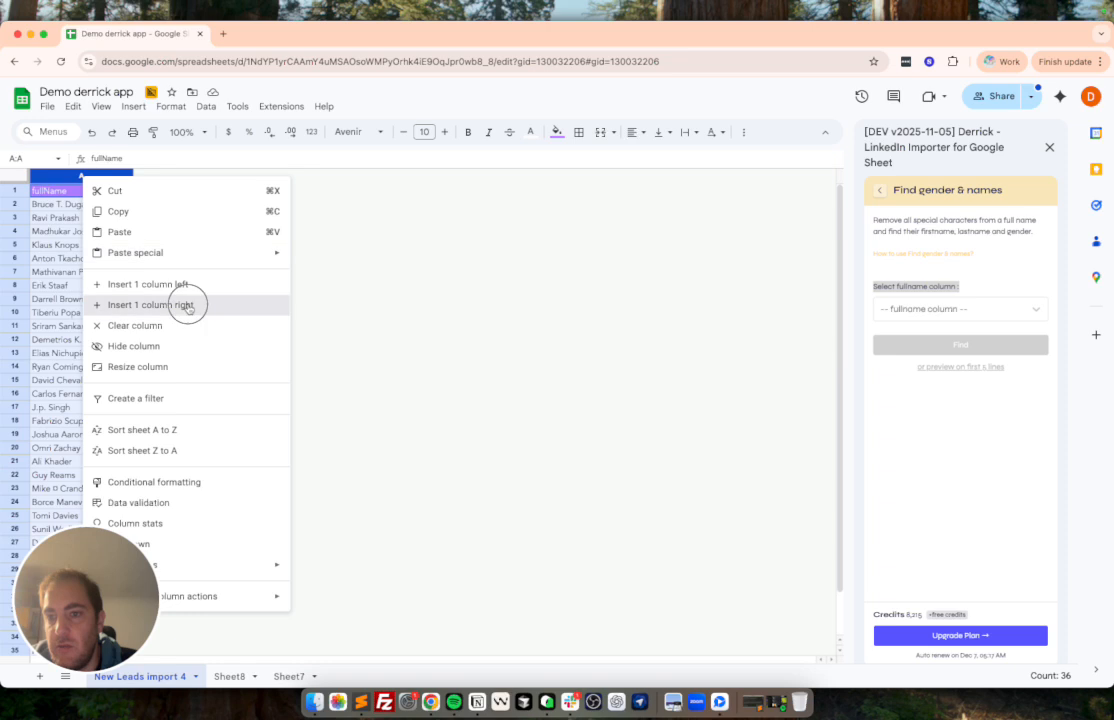
click(187, 307)
click(179, 193)
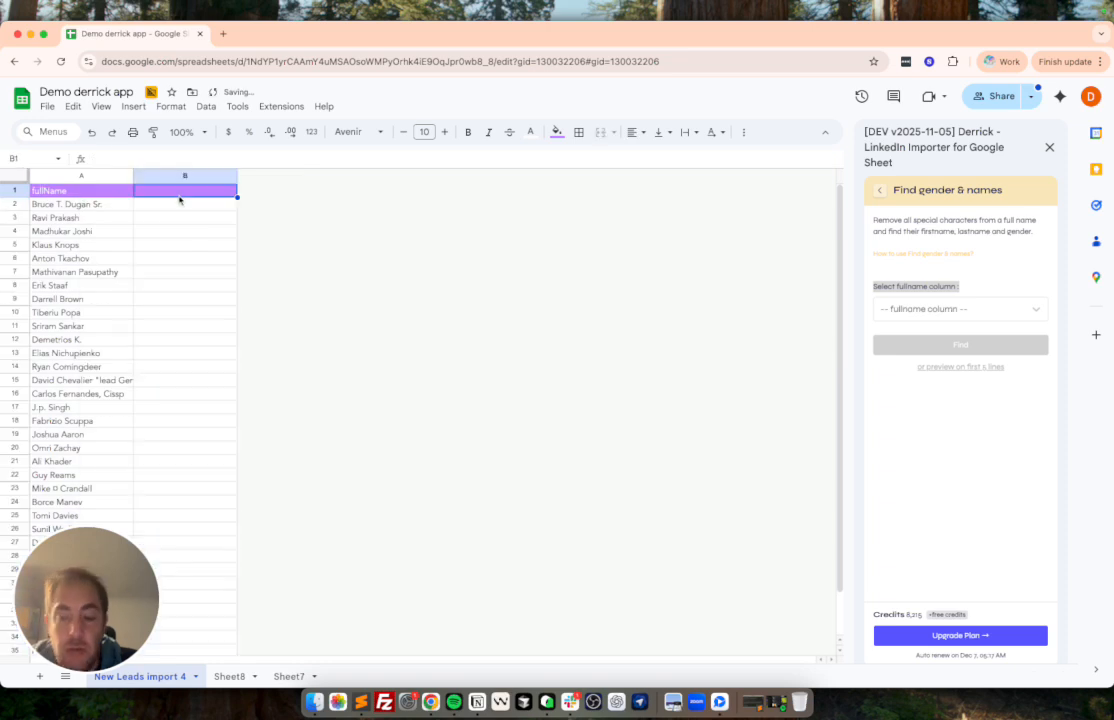
right_click(189, 175)
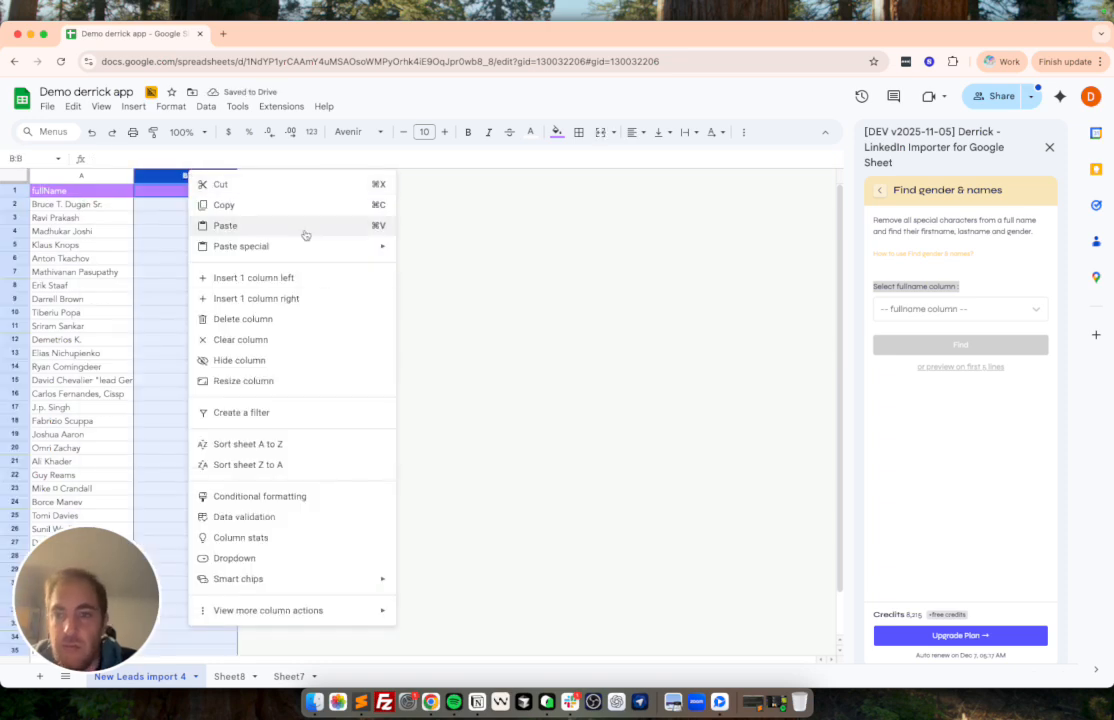
click(298, 296)
- Enter the placeholder headers "hfuezh" in B1 and "deziznka,sq" in C1
click(176, 193)
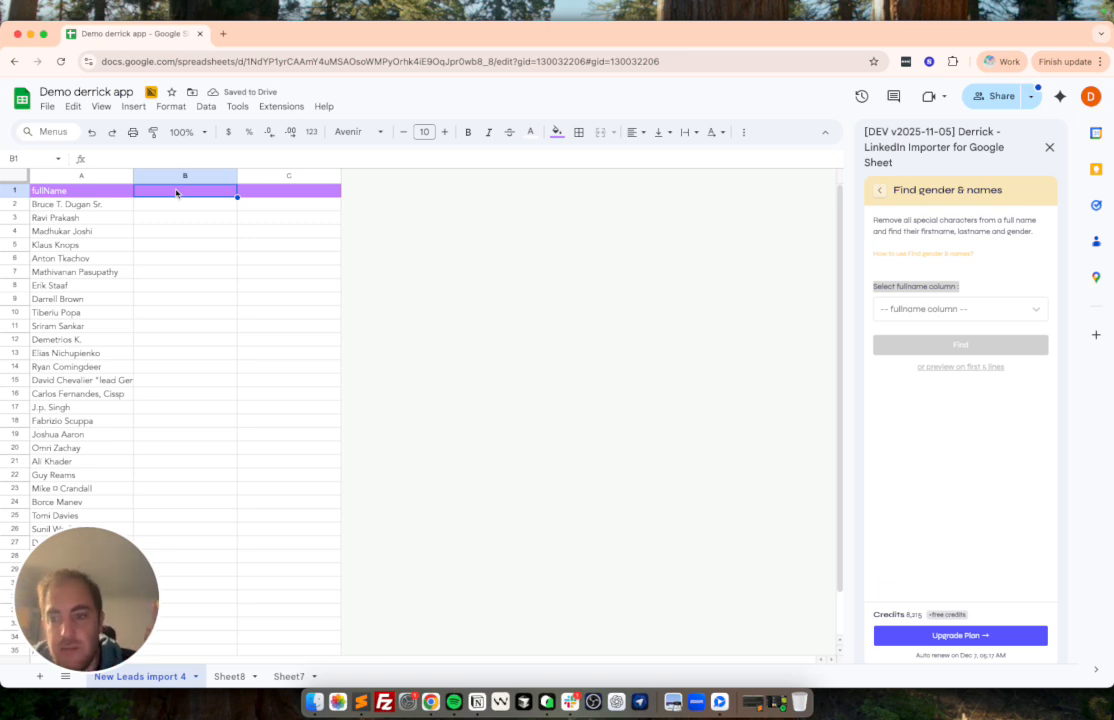
text(hfoezh)
key(Tab)
text(dezlinka_sq)
key(Return)
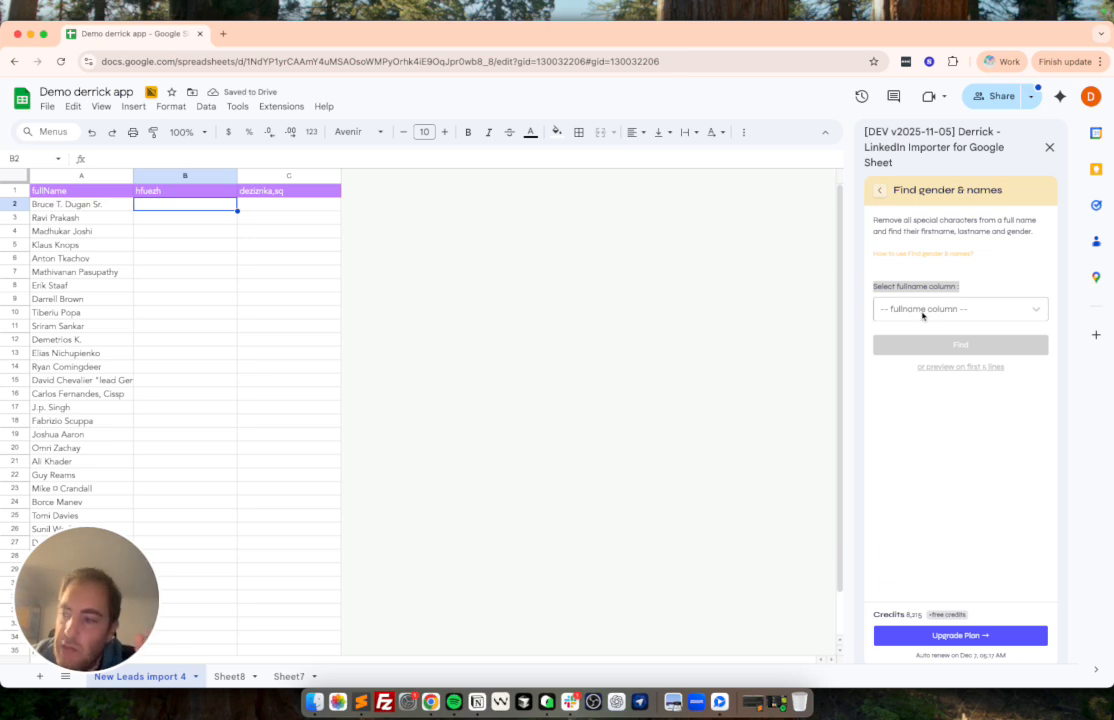
- Choose fullName as the fullname column and run Find gender & names on all its lines
click(18, 191)
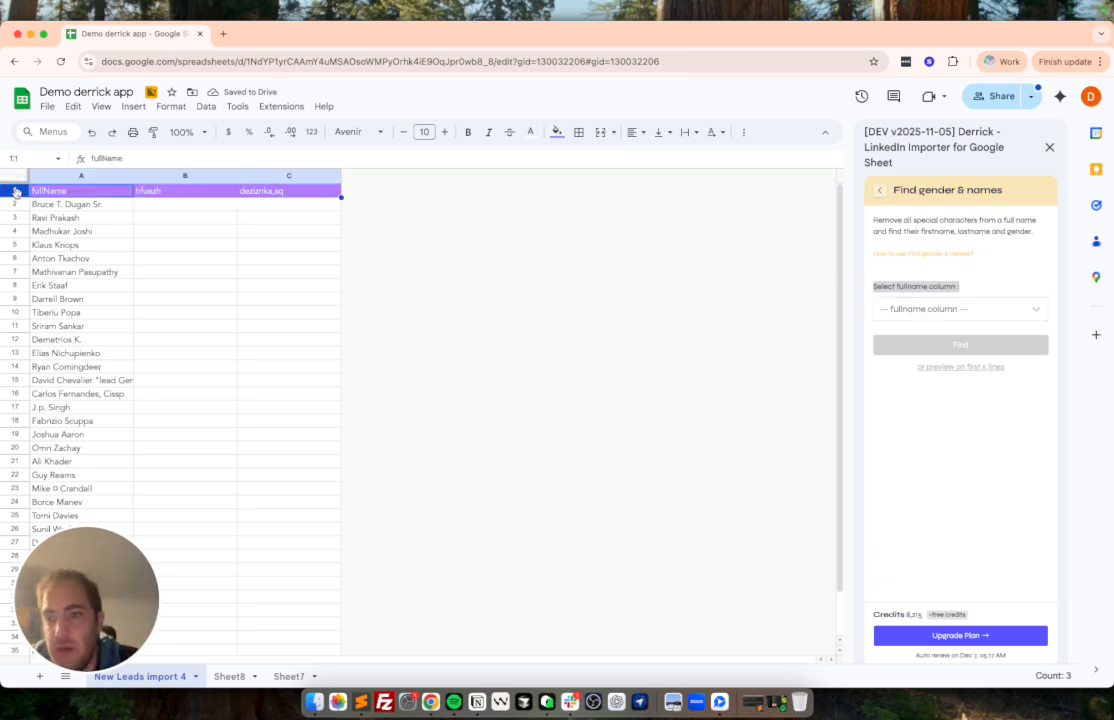
click(918, 311)
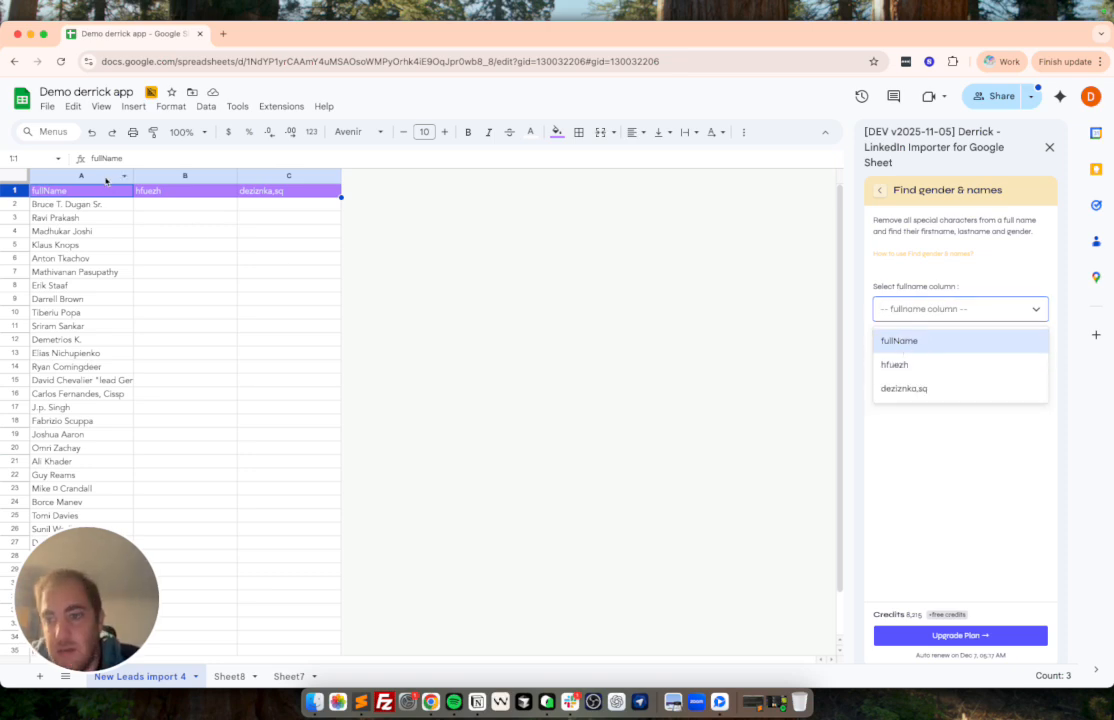
click(899, 342)
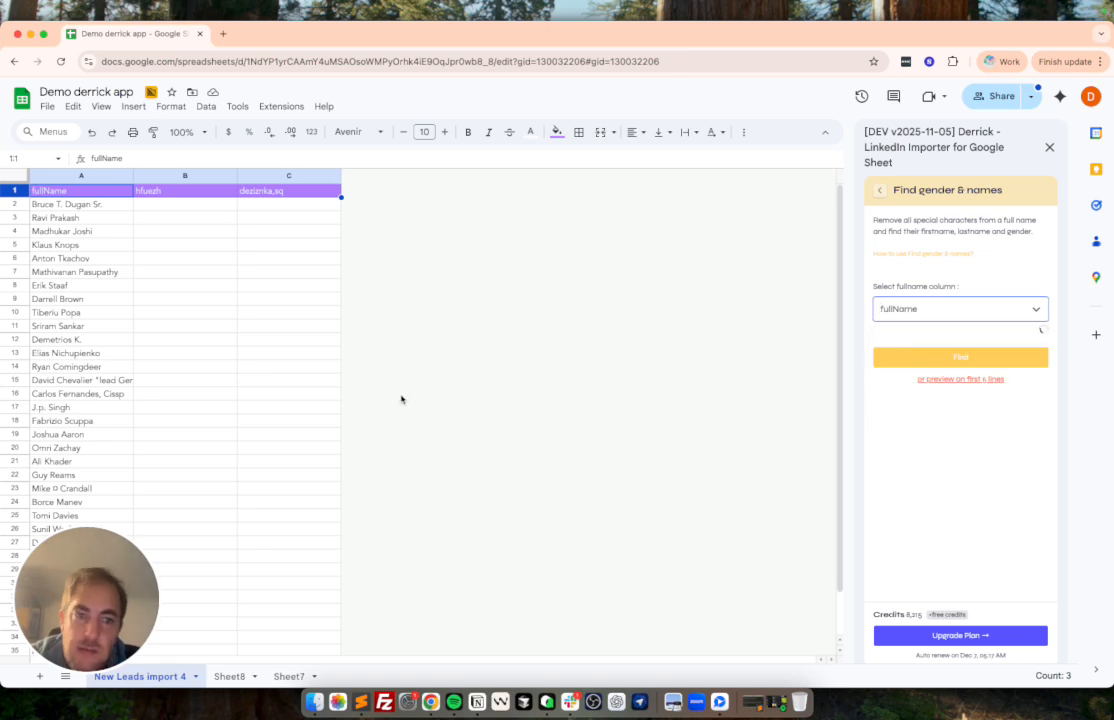
click(96, 181)
click(80, 194)
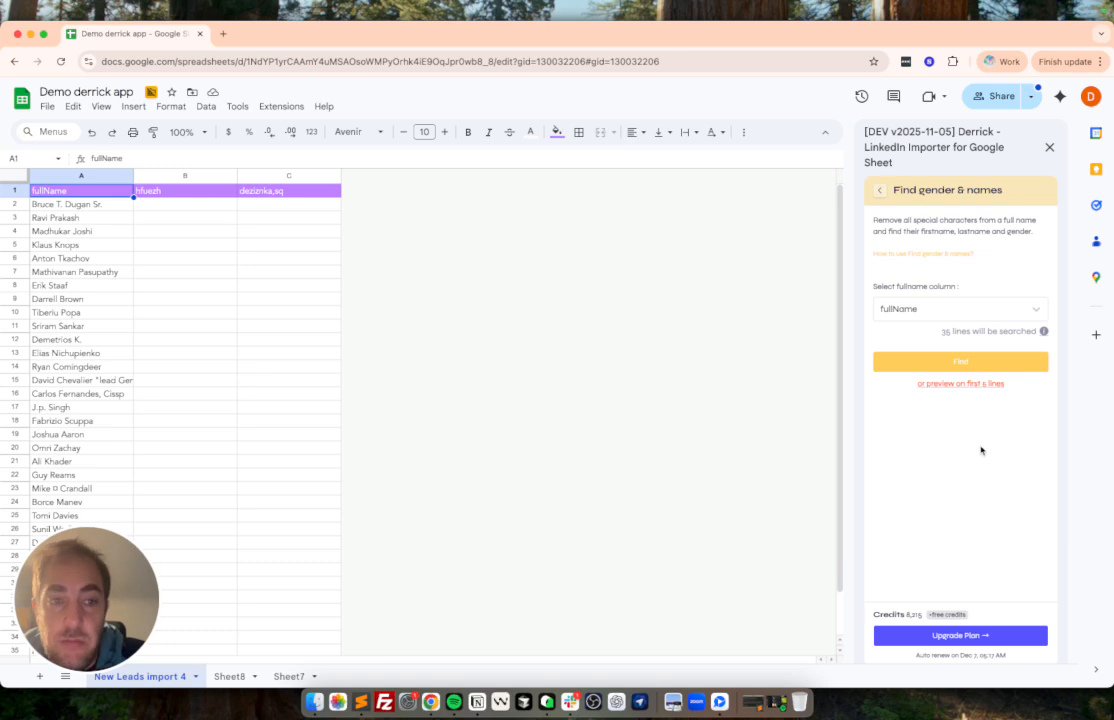
click(940, 373)
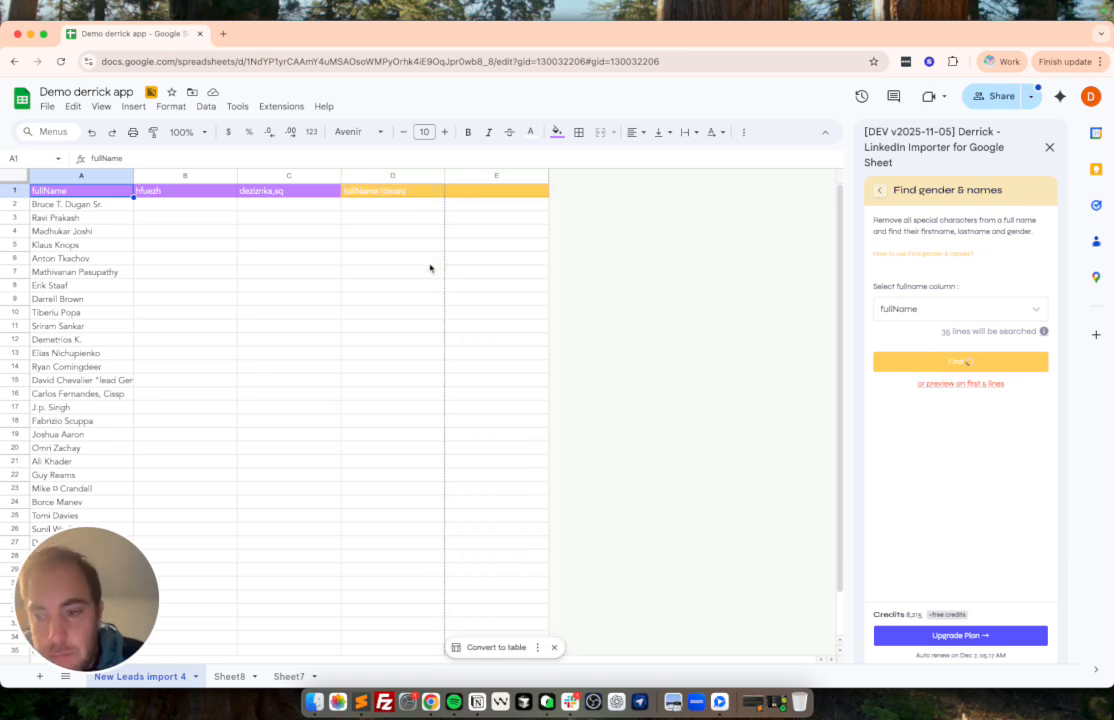
- Examine the headers of the generated output columns, from fullName (clean) through the find gender and names status
scroll(364, 224, right, 2)
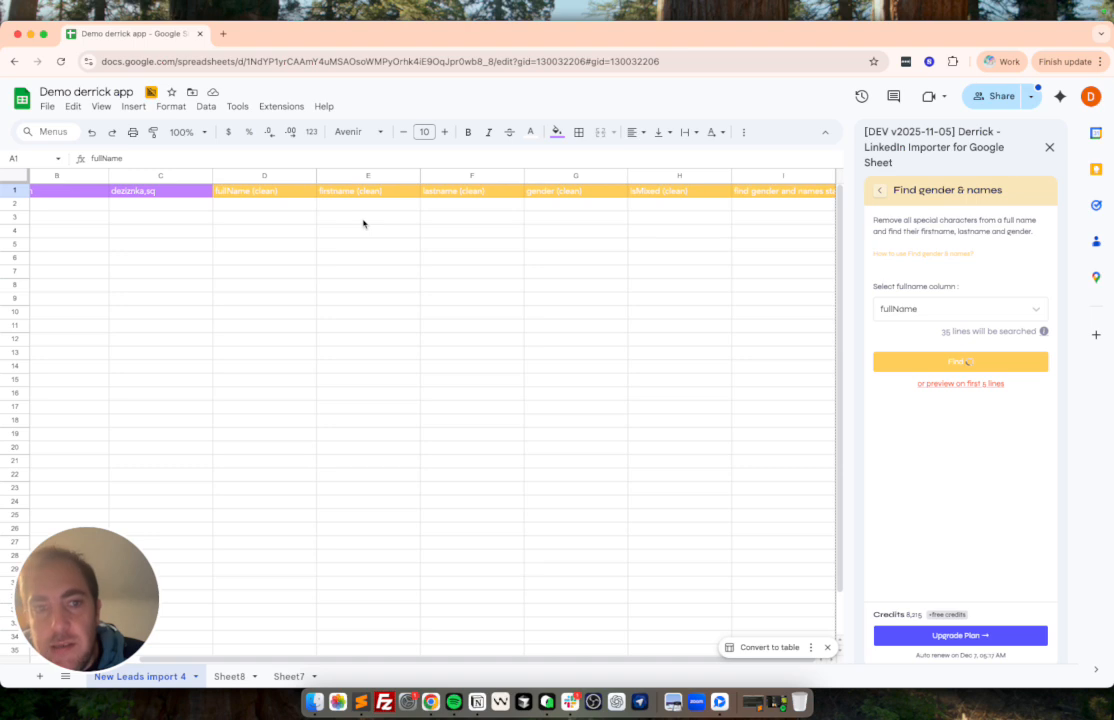
drag(254, 191, 797, 197)
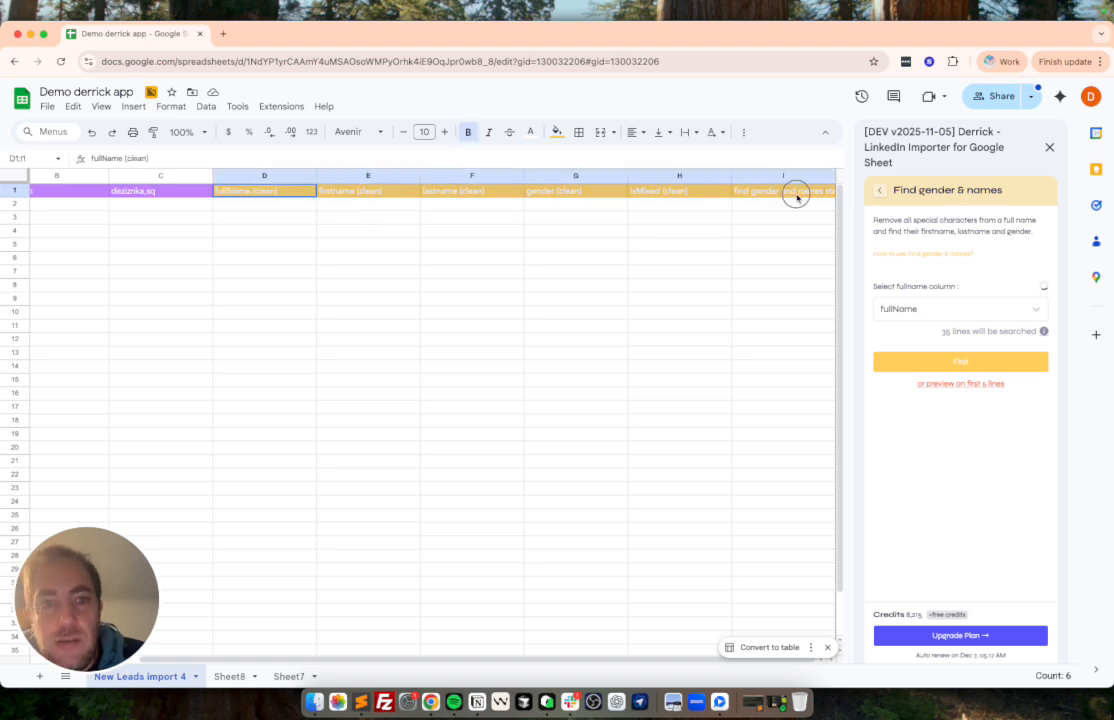
click(278, 207)
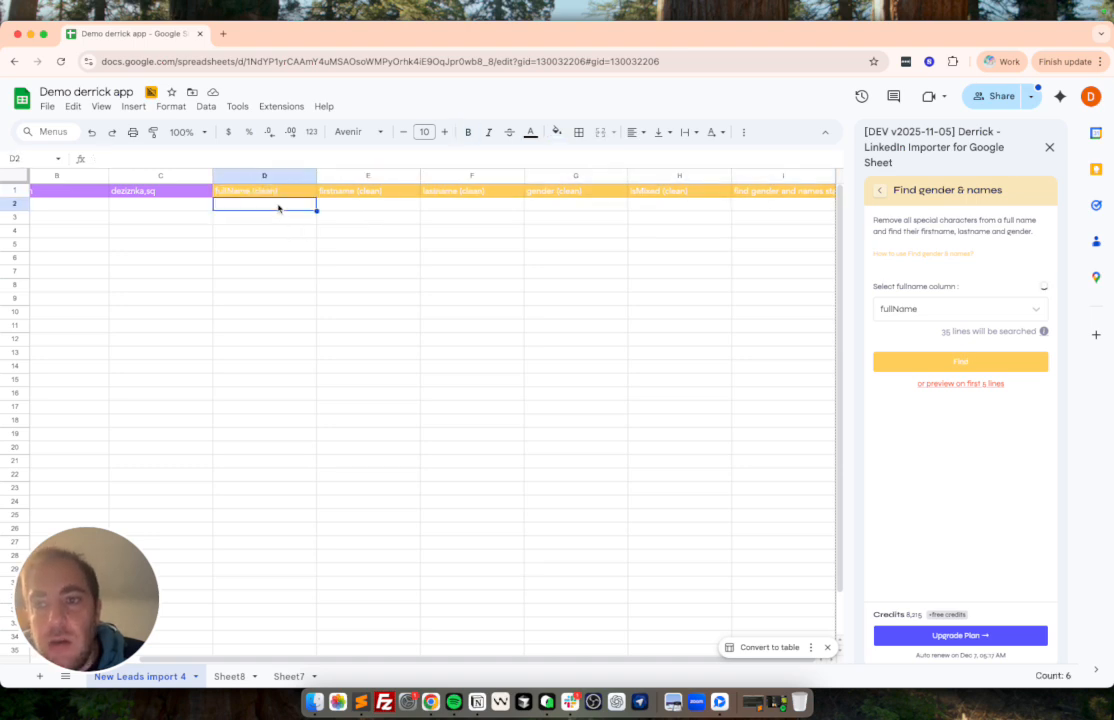
- Hide the two placeholder columns B and C
scroll(278, 207, left, 2)
drag(194, 175, 290, 176)
right_click(290, 178)
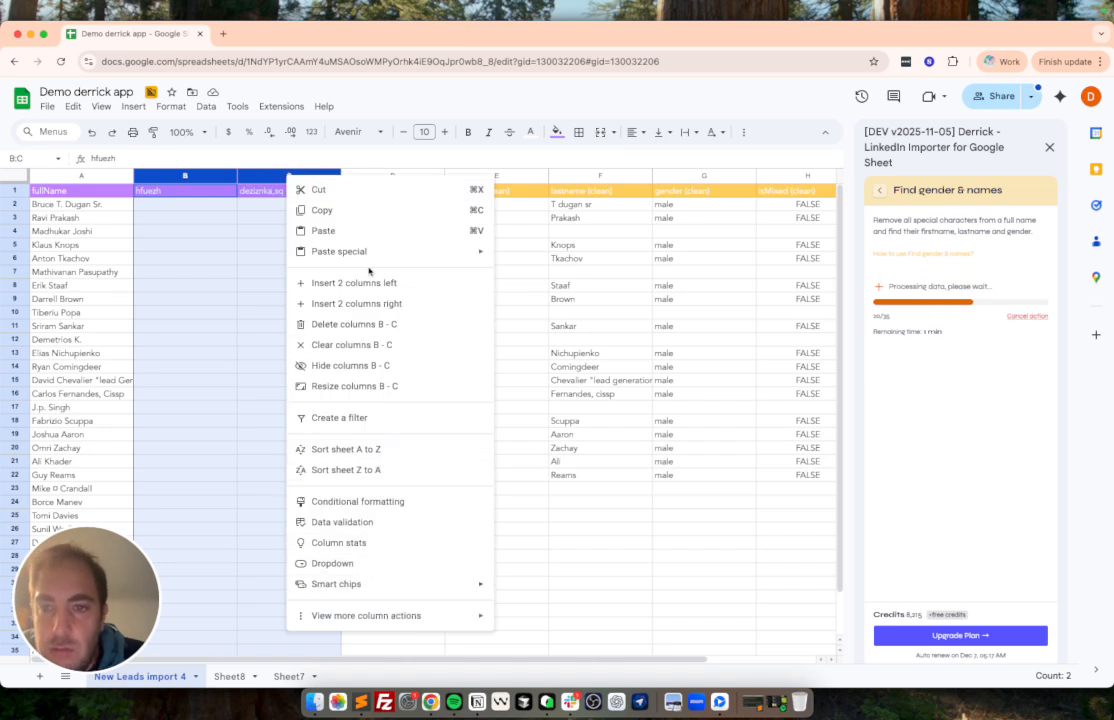
click(345, 365)
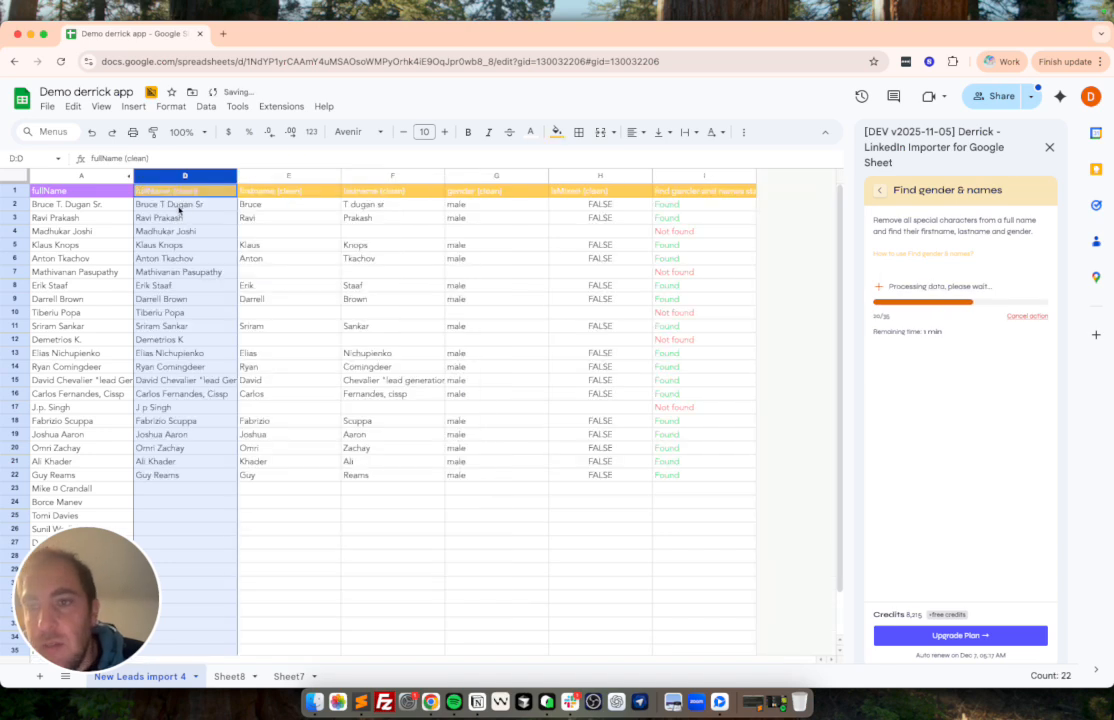
- Examine the cleaned full name, first name, last name and gender generated for the first contact in row 2
click(179, 206)
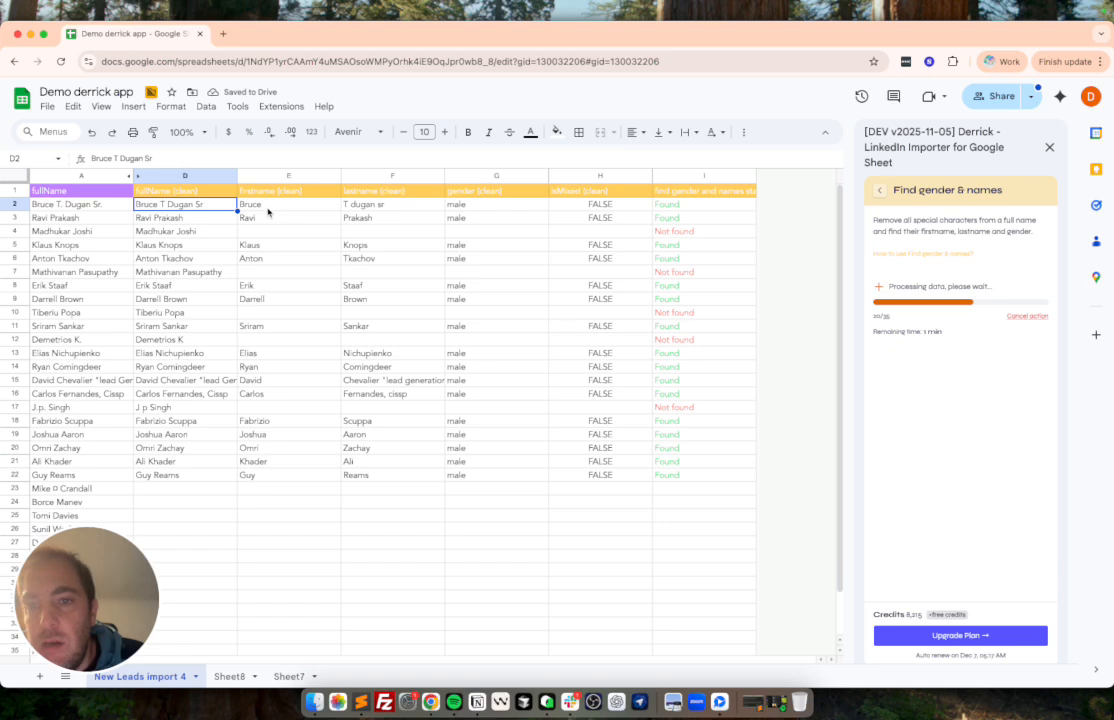
click(241, 207)
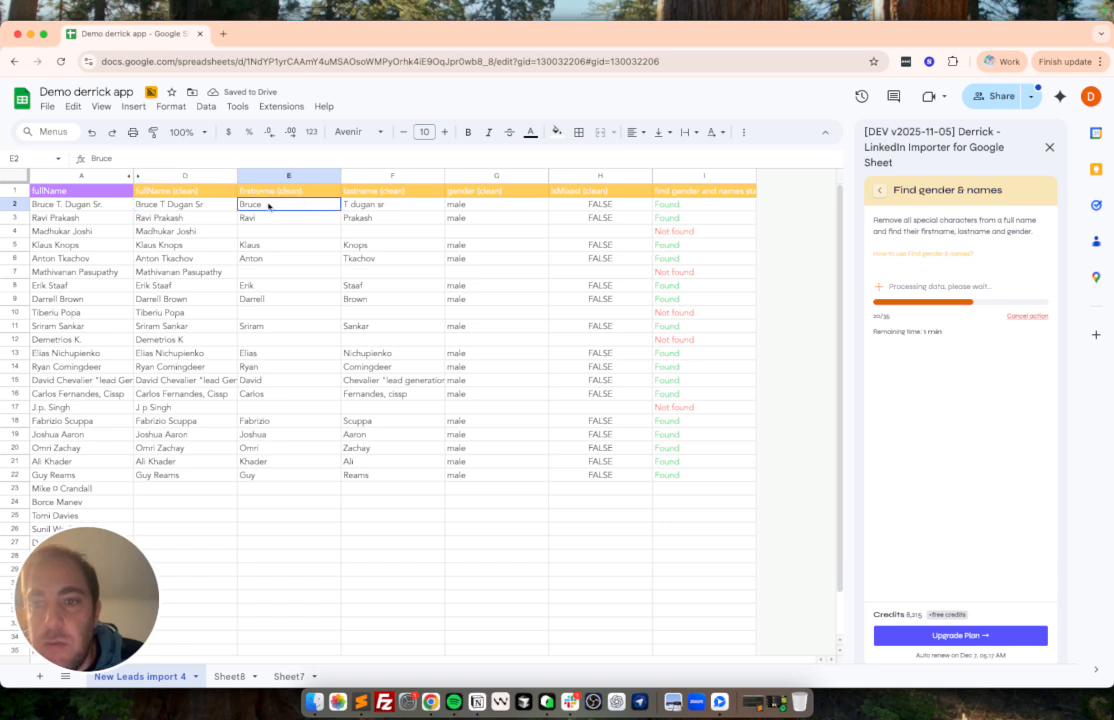
click(379, 207)
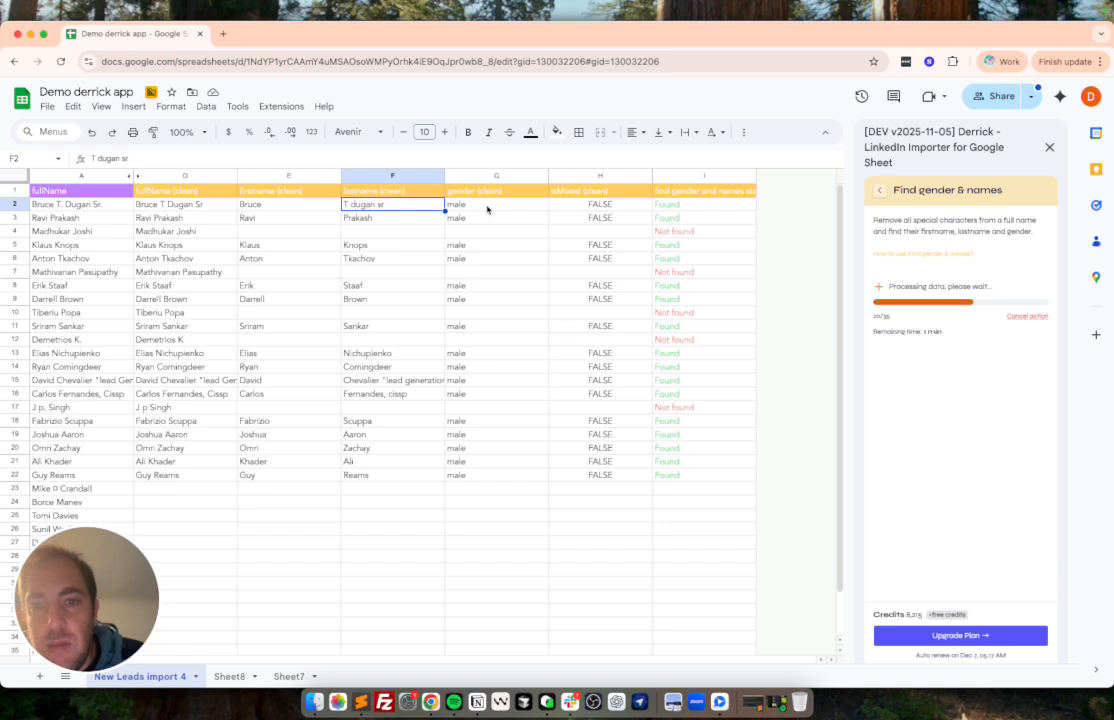
click(487, 207)
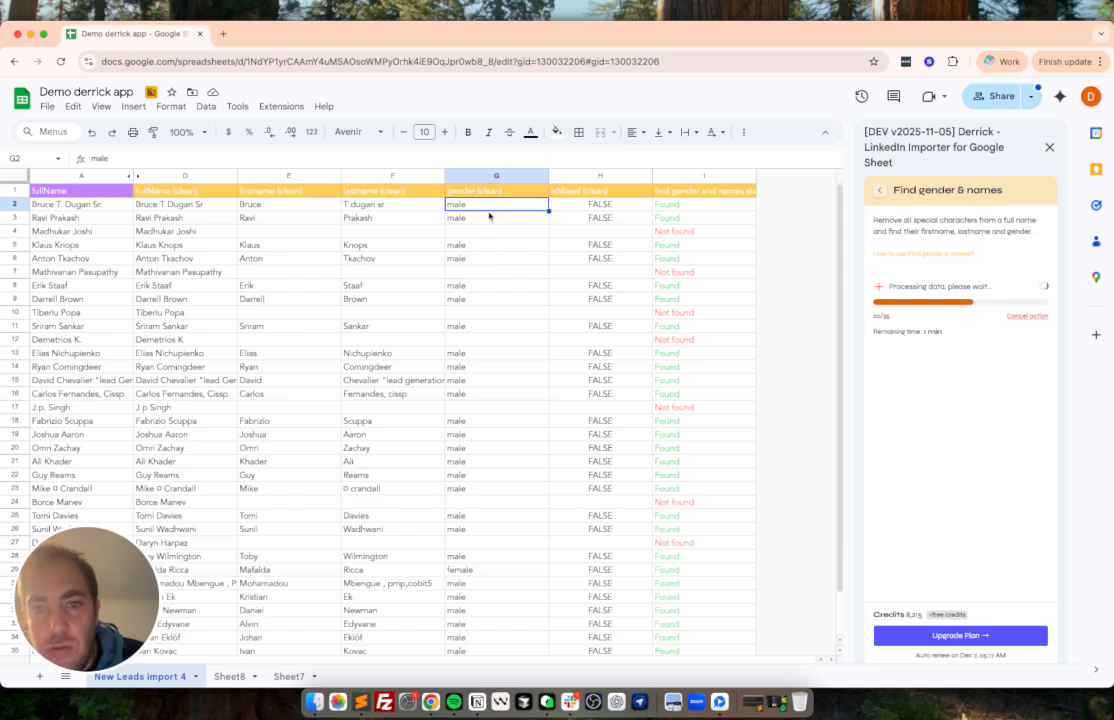
- Check the gender result in row 29, the remaining rows of the list, and the find status in row 4
click(480, 571)
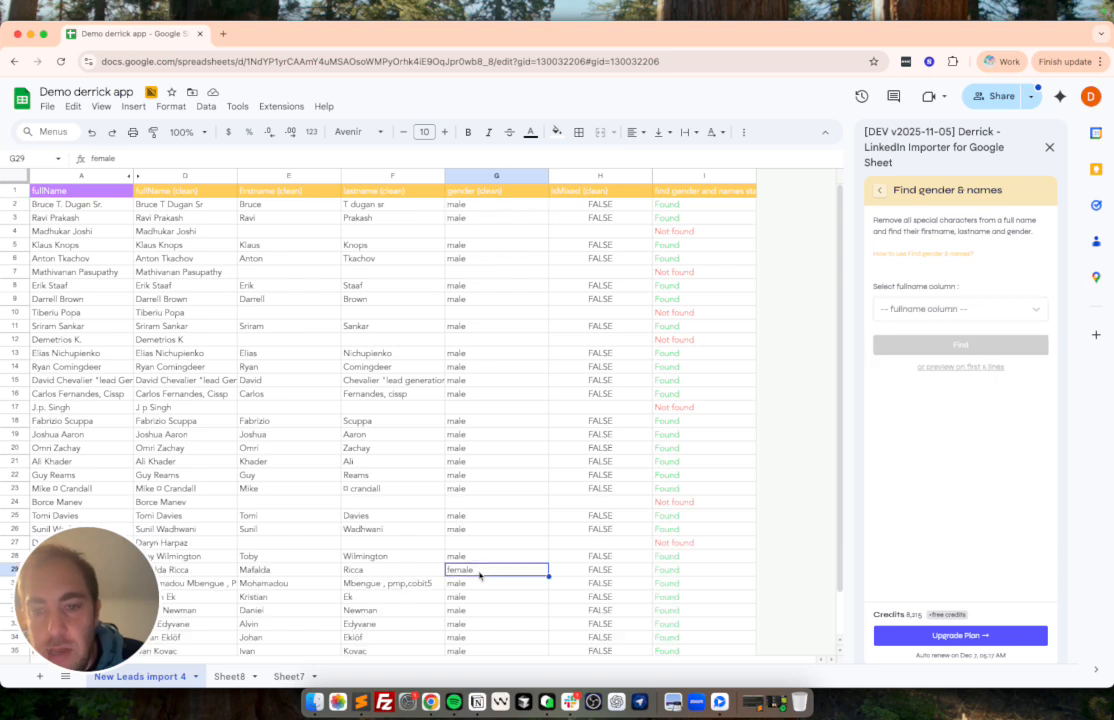
scroll(480, 575, down, 2)
drag(130, 597, 971, 612)
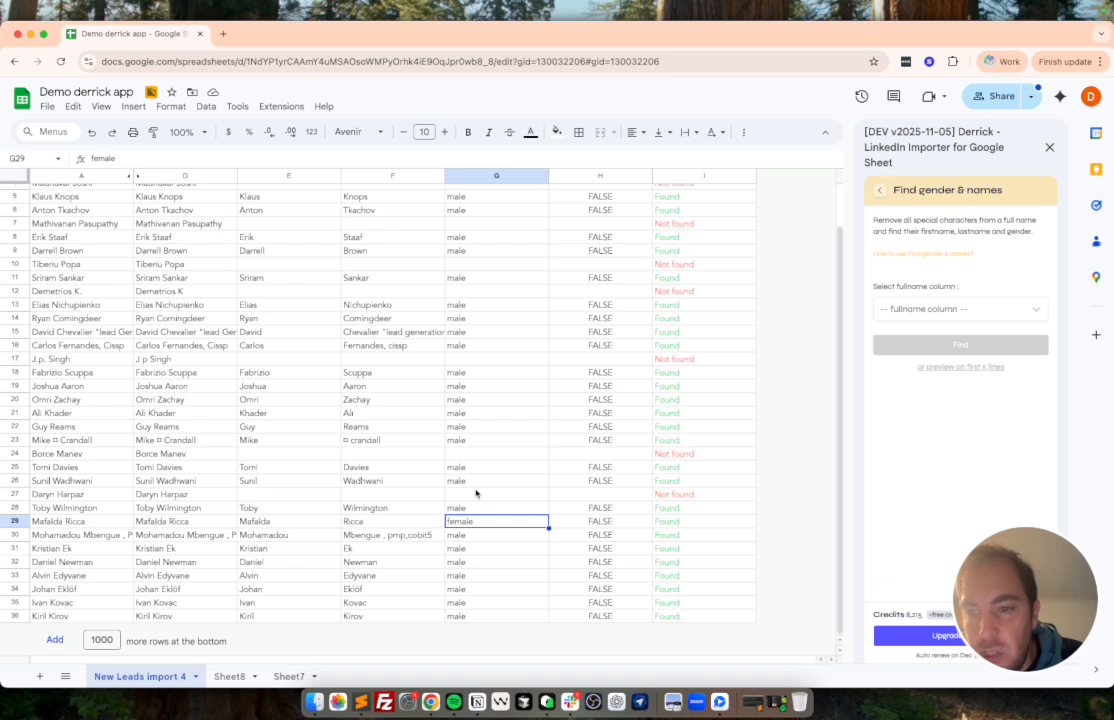
scroll(475, 492, up, 2)
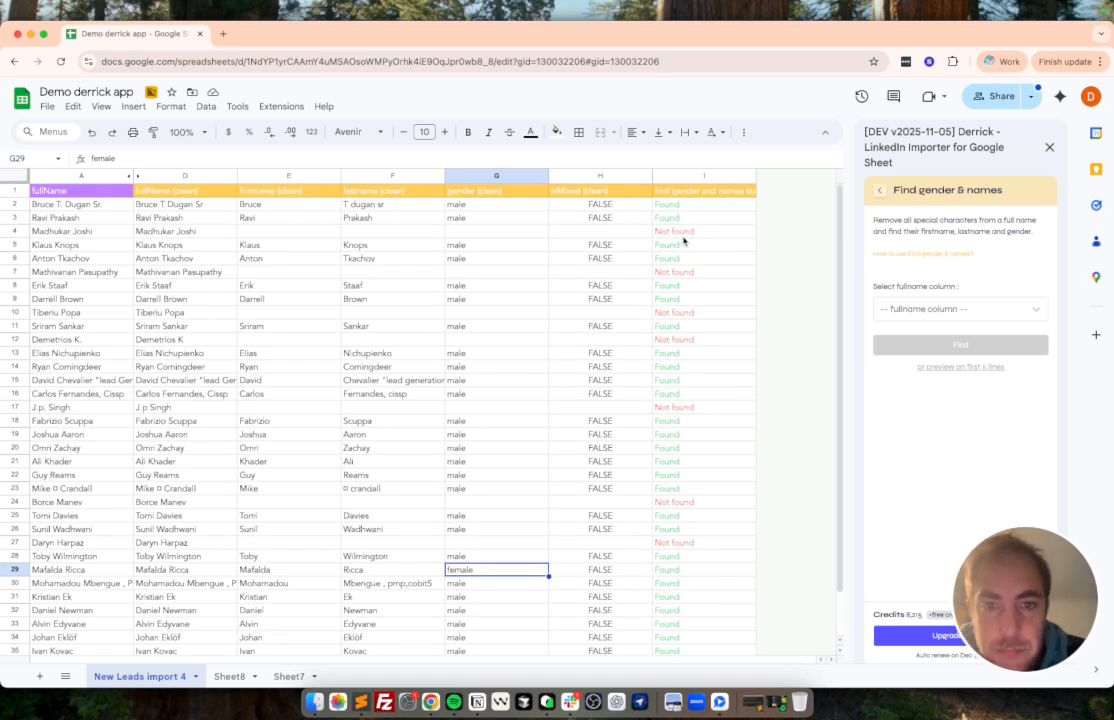
click(670, 232)
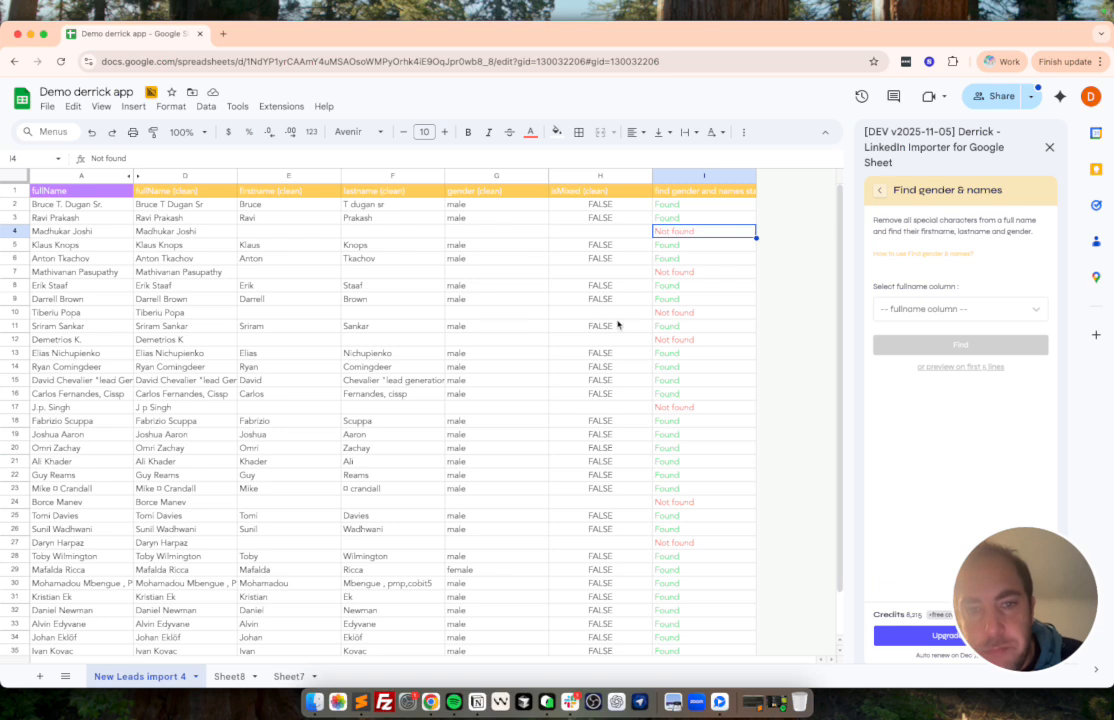
- Select the isMixed (clean) column and review its values from the first to the last row
click(590, 177)
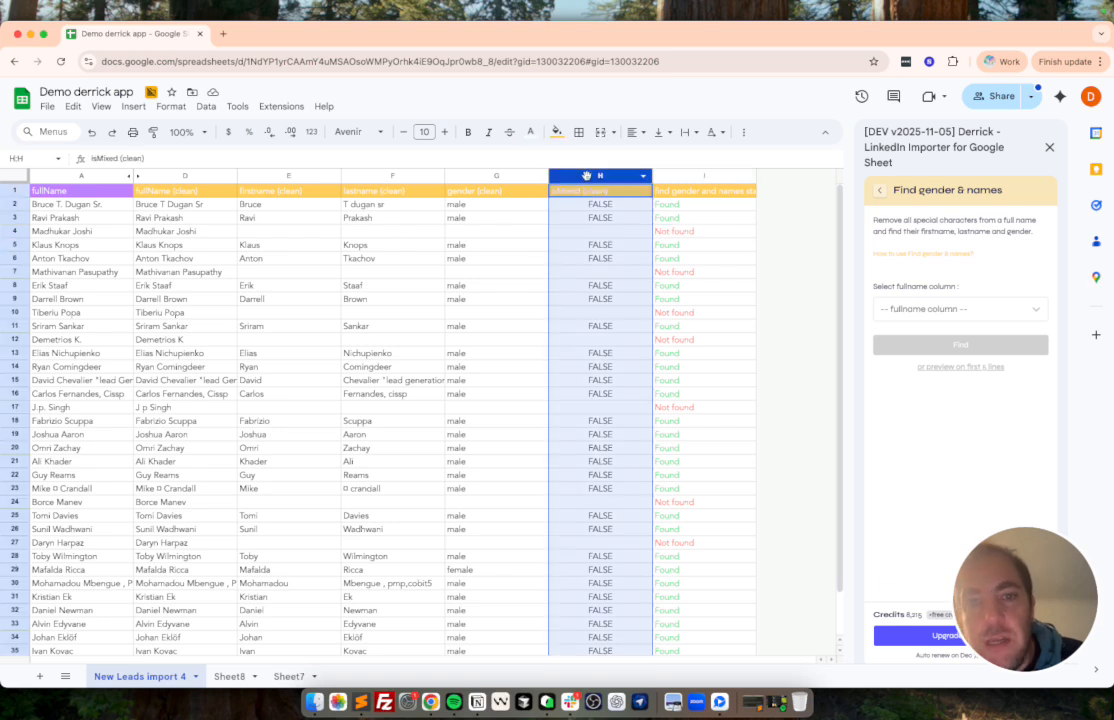
scroll(597, 390, down, 2)
scroll(597, 390, up, 2)
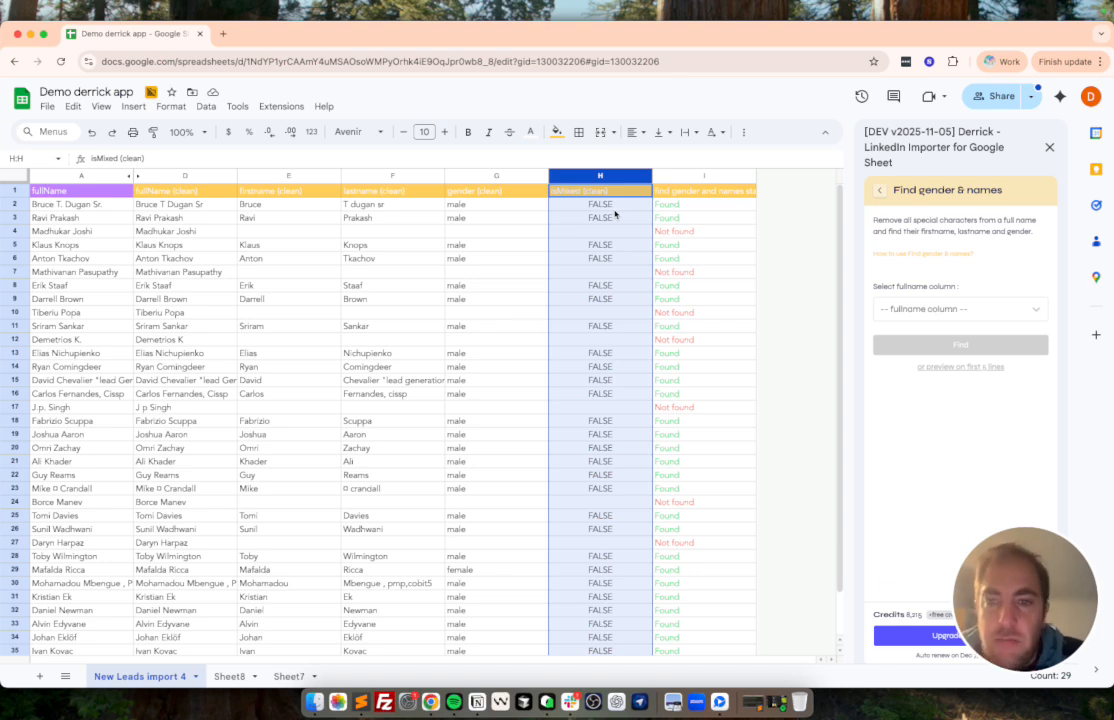
scroll(610, 218, down, 2)
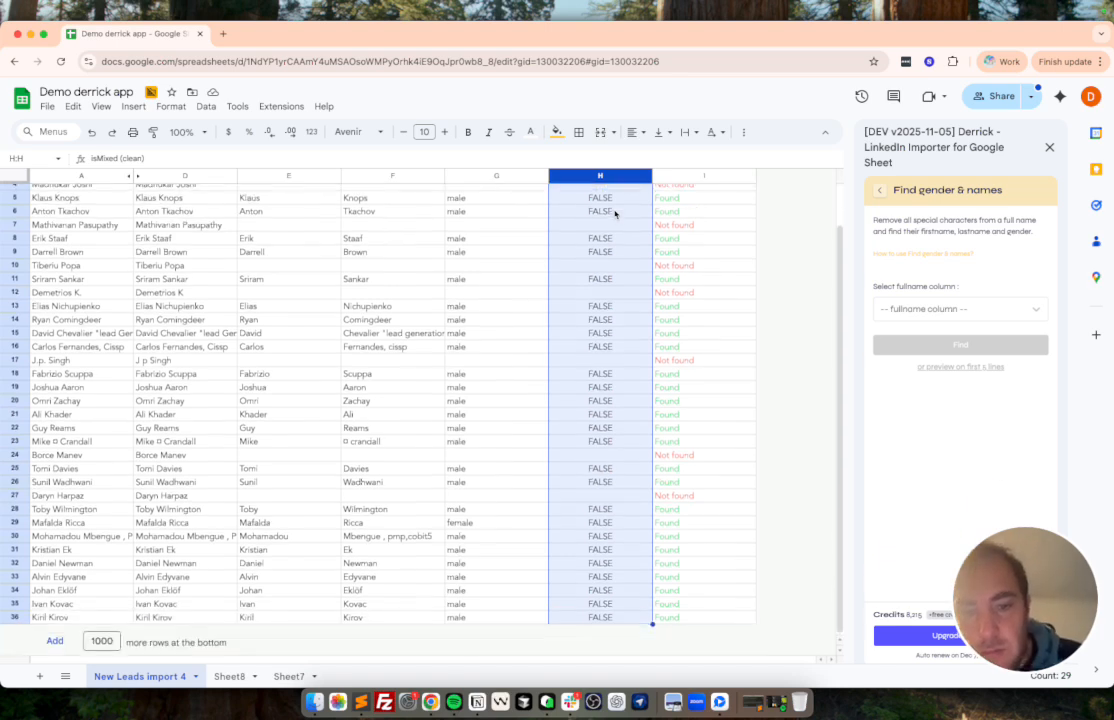
scroll(613, 524, up, 2)
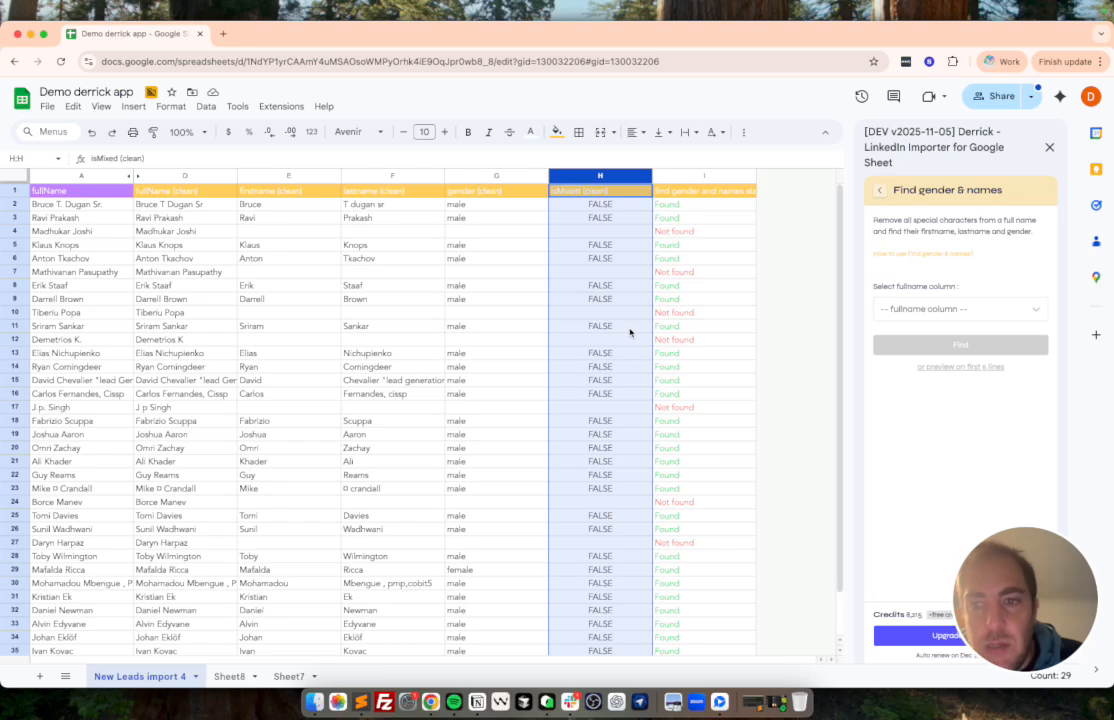